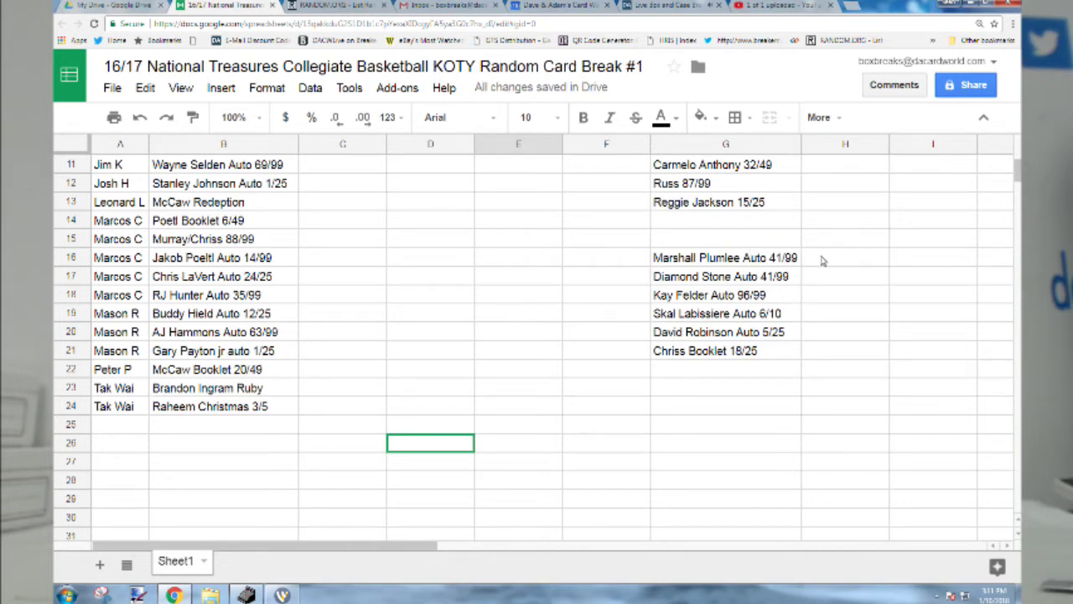
- Copy the participant names in cells A1:A24 of the card break spreadsheet
scroll(828, 528, up, 3)
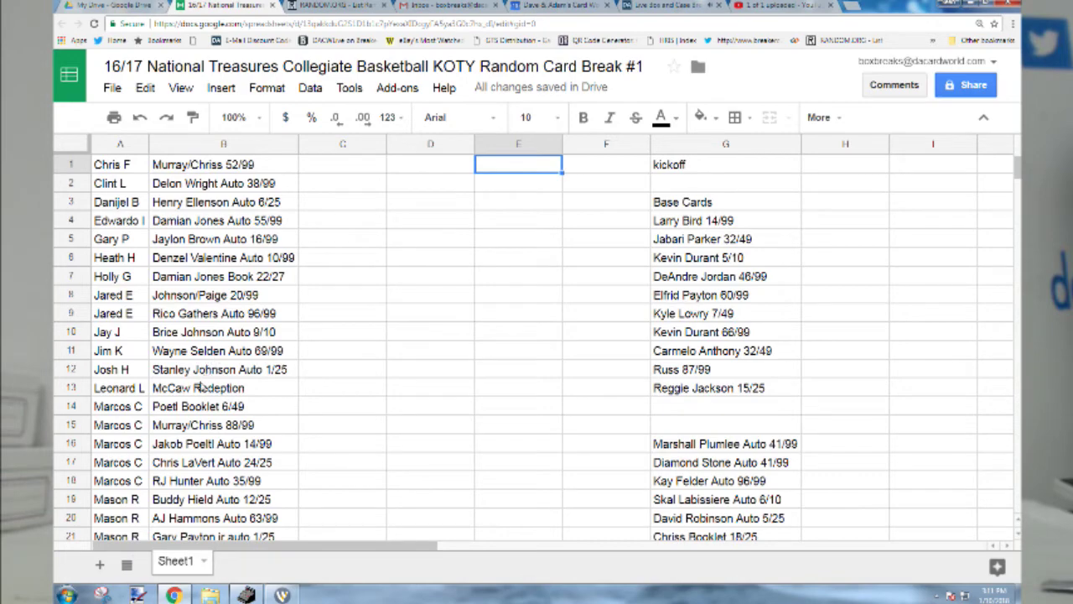
scroll(199, 387, down, 2)
drag(129, 466, 139, 122)
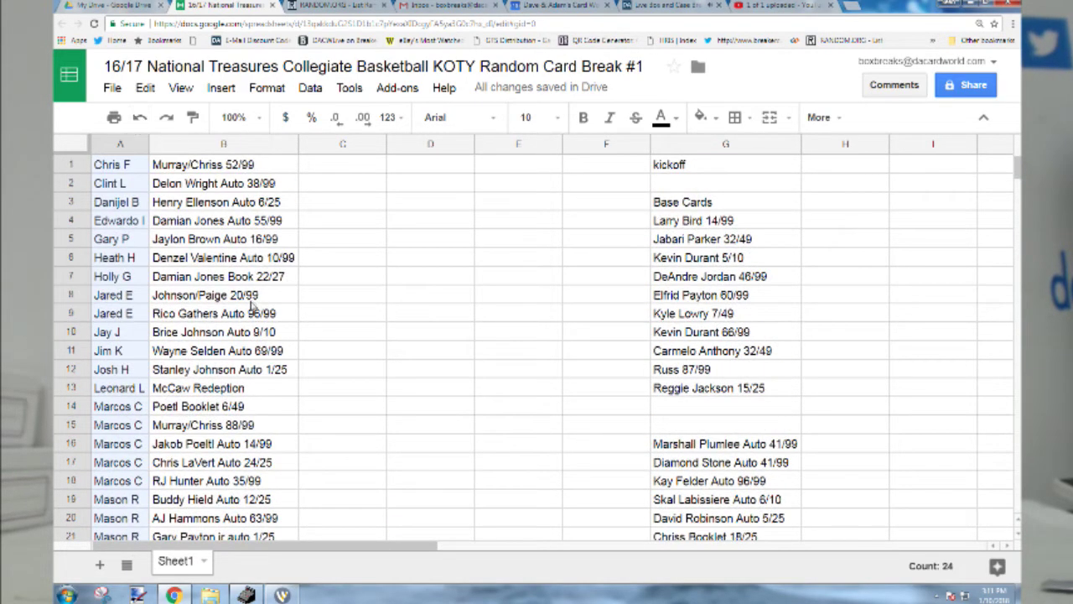
- Switch to RANDOM.ORG and roll two virtual dice for the number of name shuffles
click(344, 5)
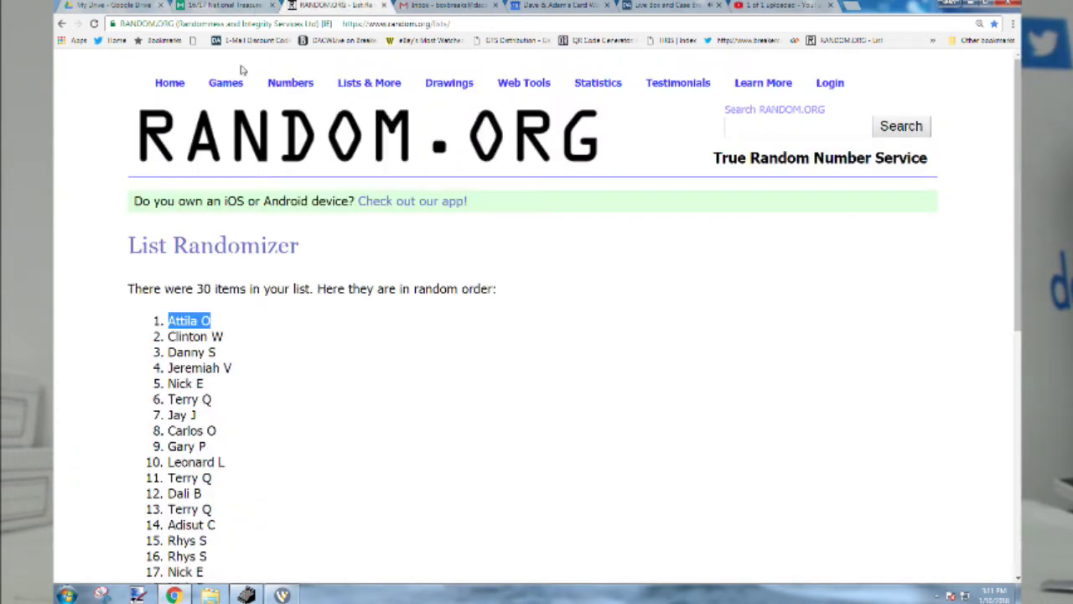
mouse_move(228, 84)
click(237, 165)
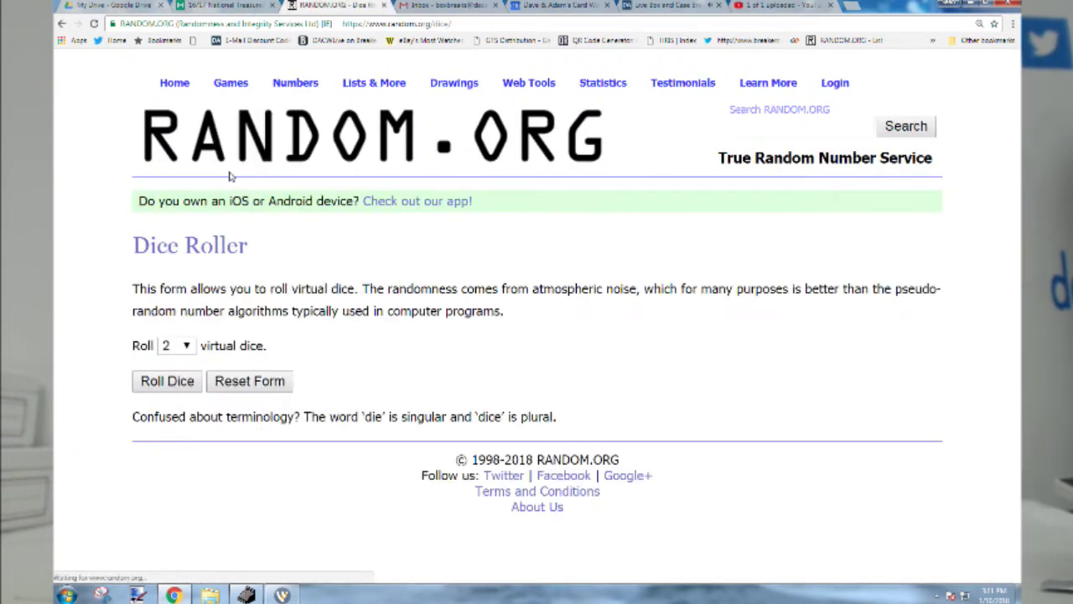
click(167, 381)
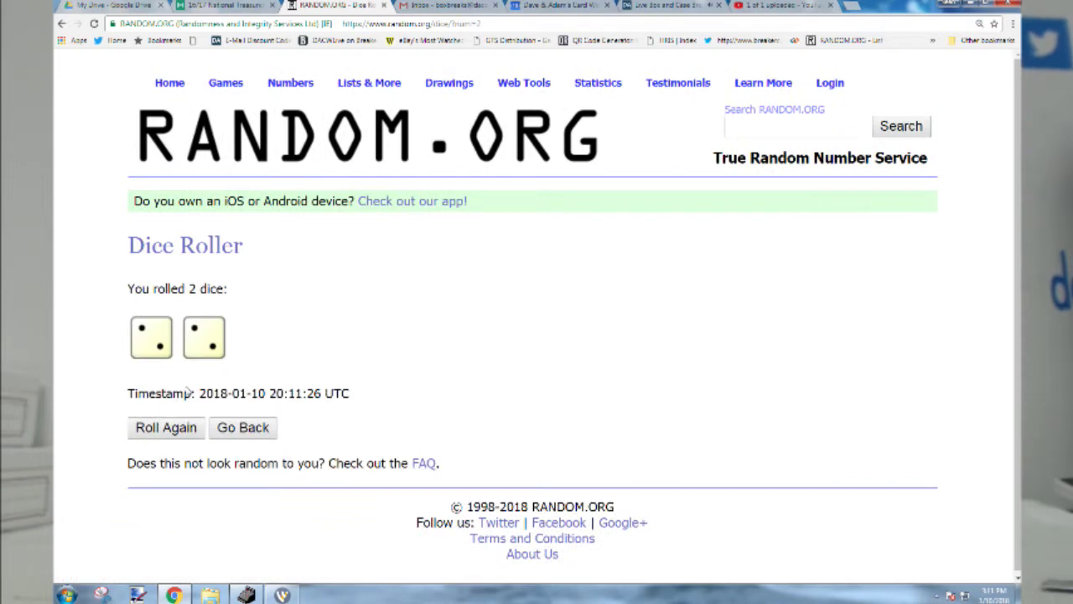
- Paste the copied participant names into the List Randomizer's item list
mouse_move(369, 88)
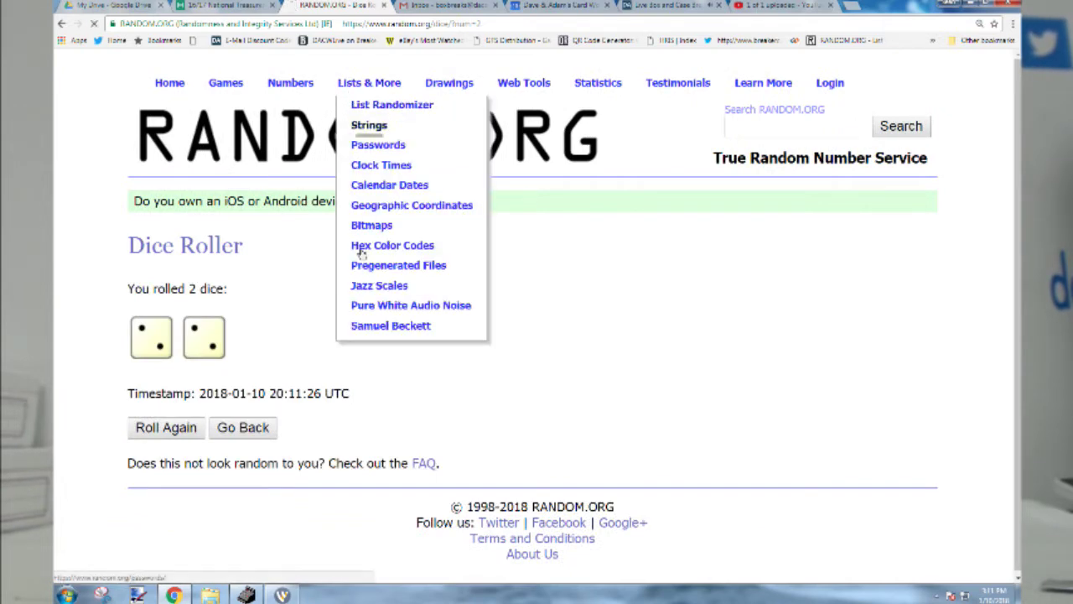
click(232, 495)
key(ctrl+v)
scroll(222, 486, down, 3)
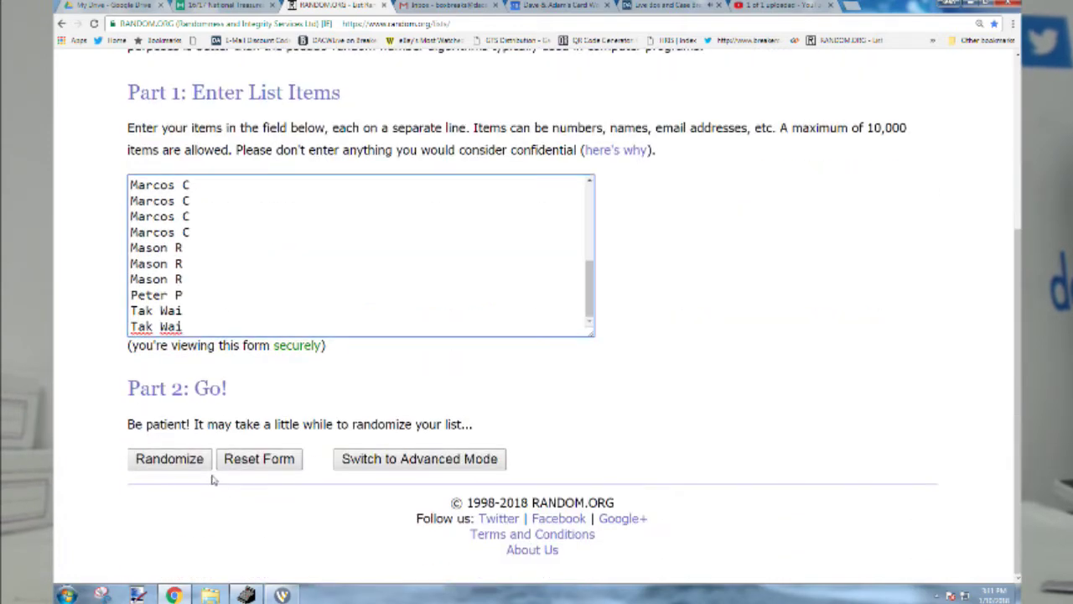
- Randomize the list of participant names four times in total
click(203, 464)
scroll(201, 467, down, 10)
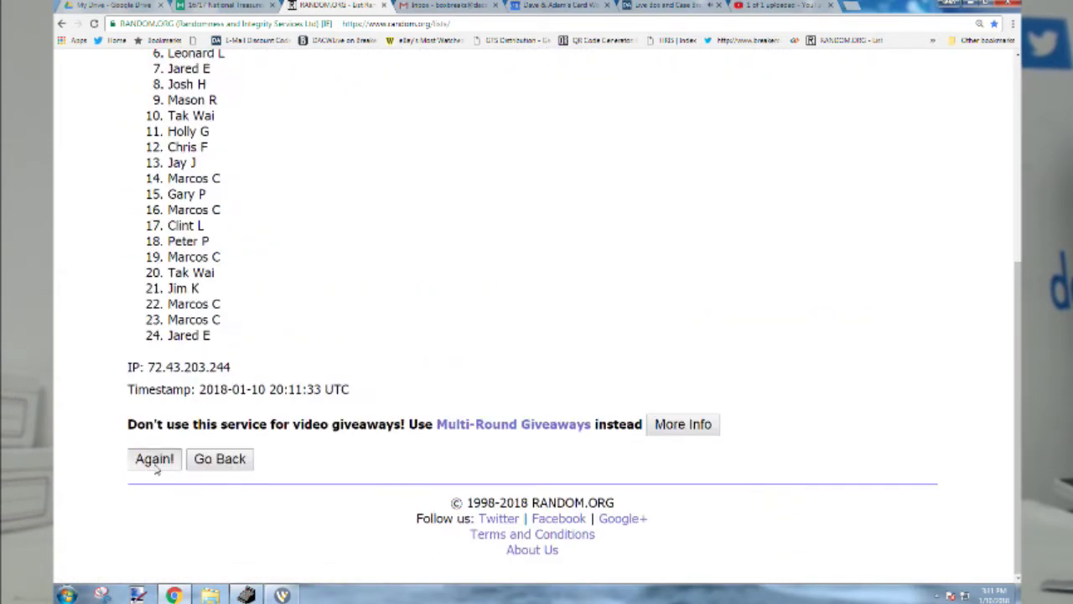
click(156, 468)
scroll(157, 470, down, 3)
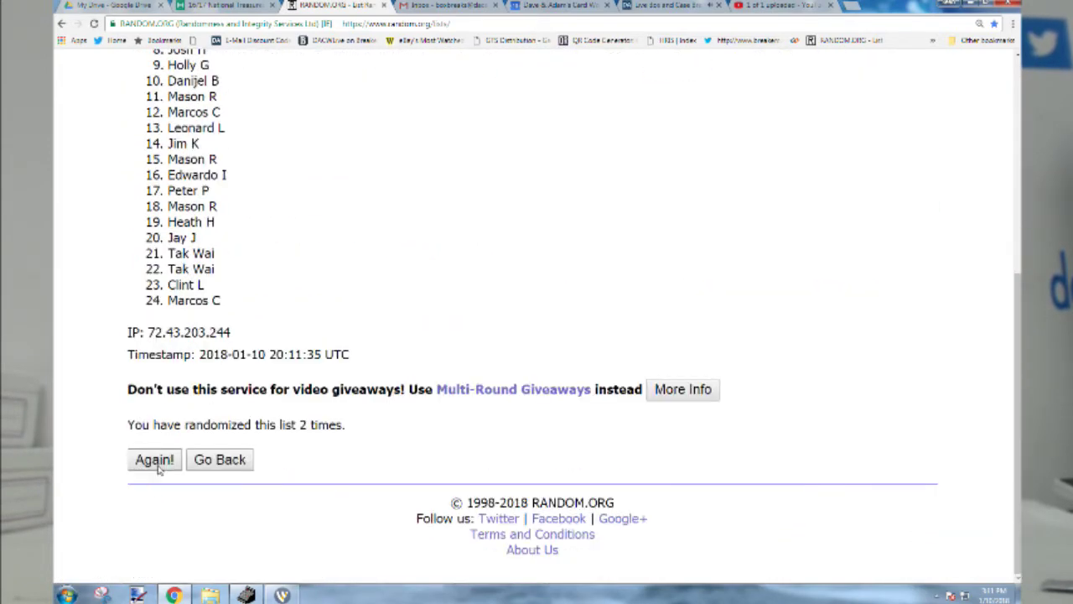
click(158, 467)
click(158, 465)
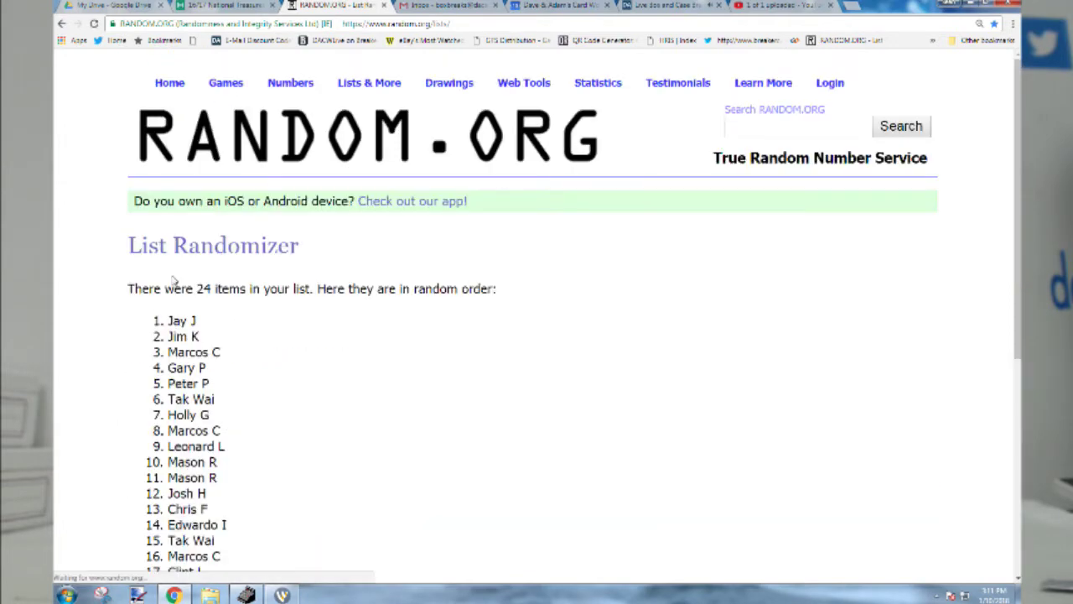
- Copy all 24 randomized names and paste them into the card break spreadsheet starting at cell D1
drag(165, 320, 233, 343)
key(ctrl+c)
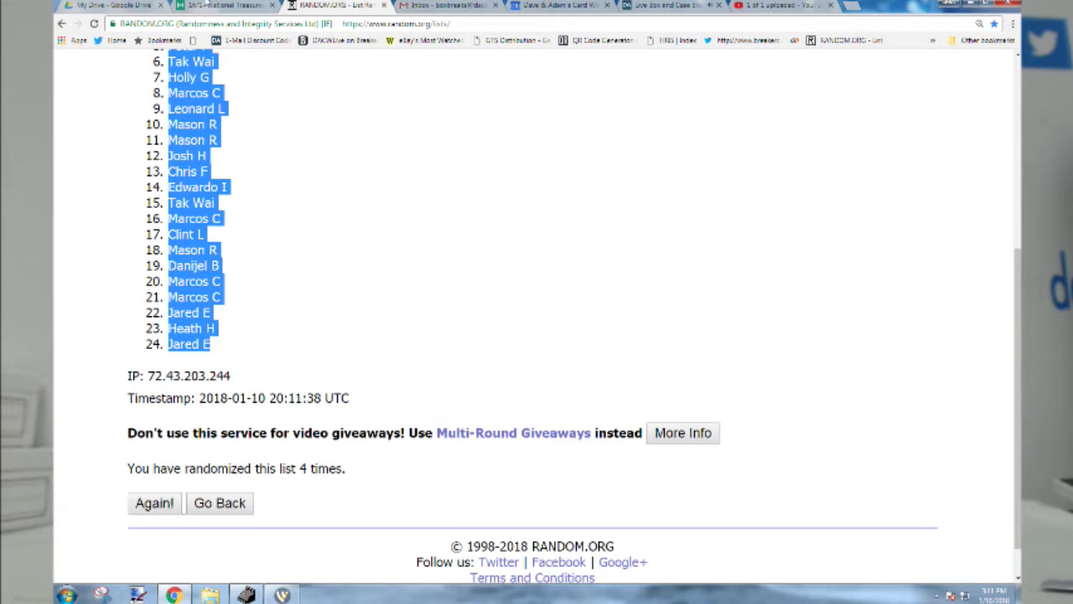
click(222, 5)
click(419, 164)
key(ctrl+v)
click(300, 245)
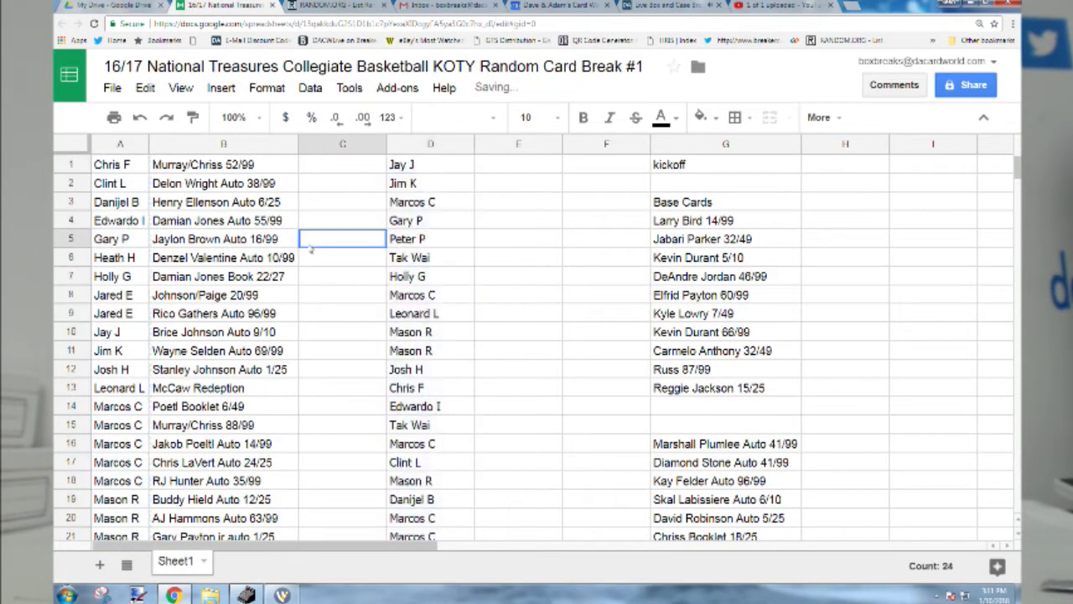
- Copy the card descriptions in cells B1:B24
scroll(260, 345, down, 5)
drag(267, 312, 266, 147)
drag(265, 3, 256, 140)
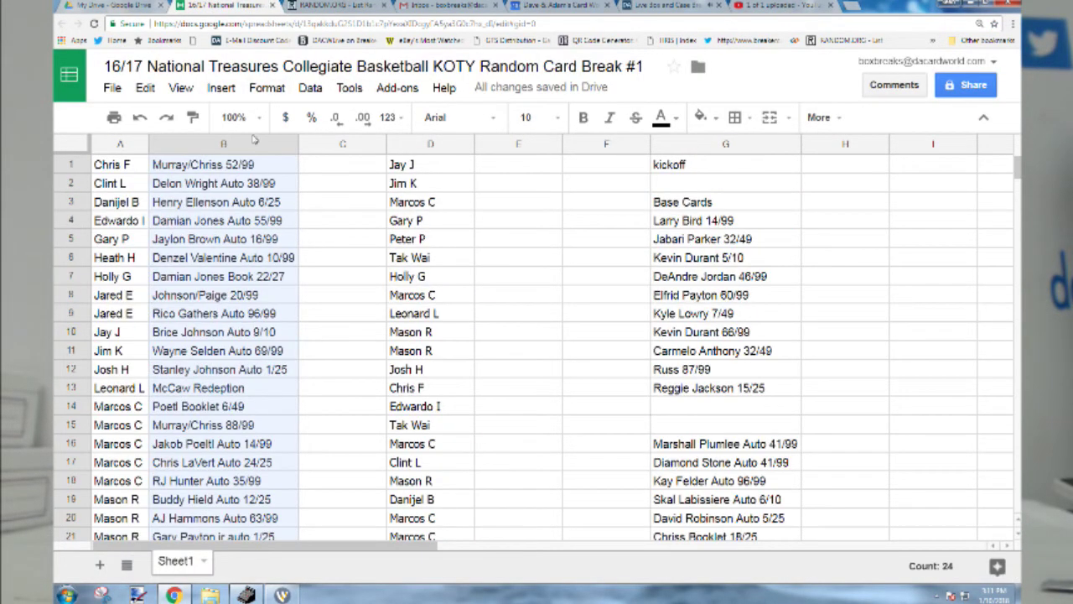
key(ctrl+c)
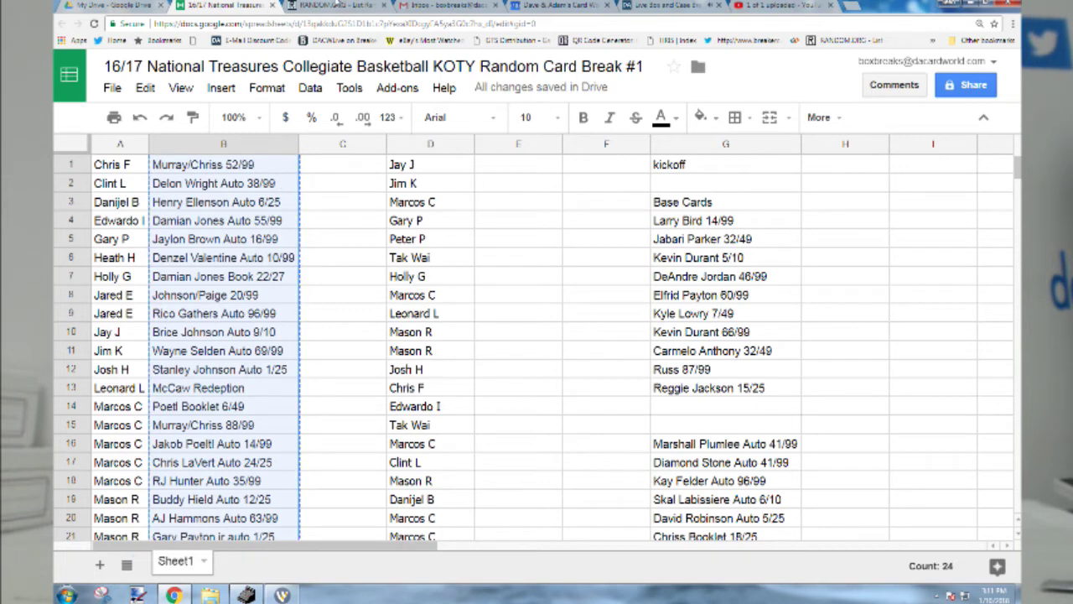
- Return to RANDOM.ORG and roll two virtual dice for the number of card list shuffles
click(336, 5)
scroll(293, 143, up, 4)
mouse_move(226, 83)
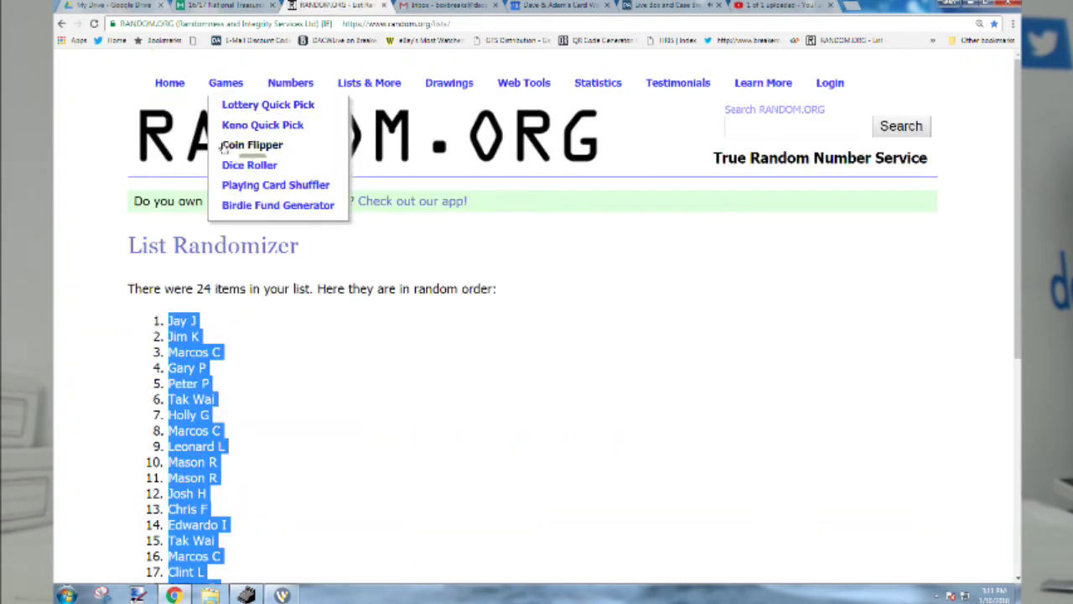
click(227, 163)
click(178, 380)
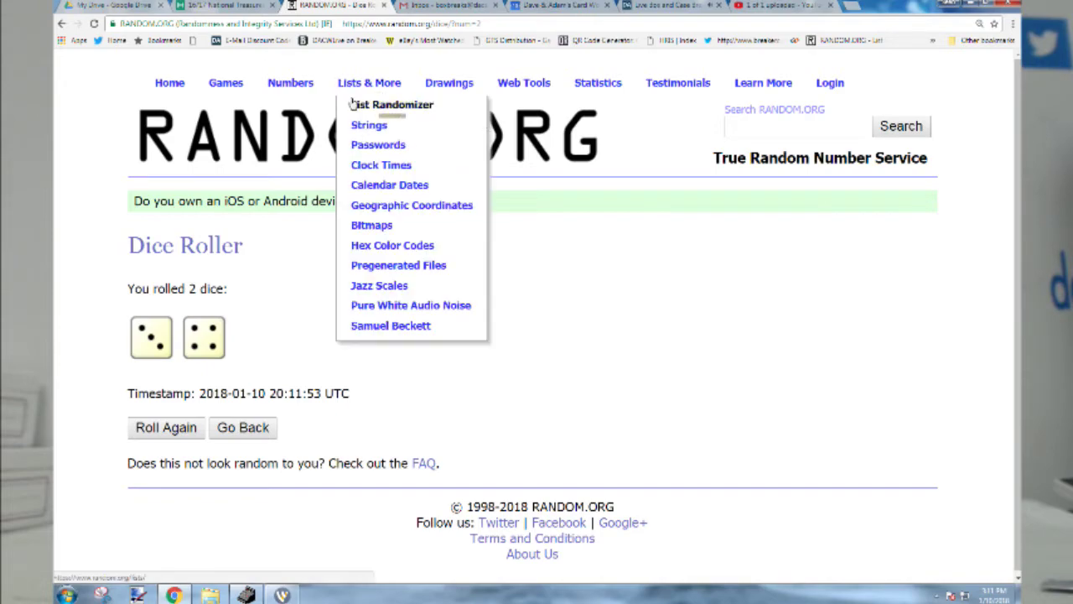
- Paste the copied card descriptions into the List Randomizer's item list
click(352, 104)
click(213, 480)
key(ctrl+v)
scroll(210, 472, down, 3)
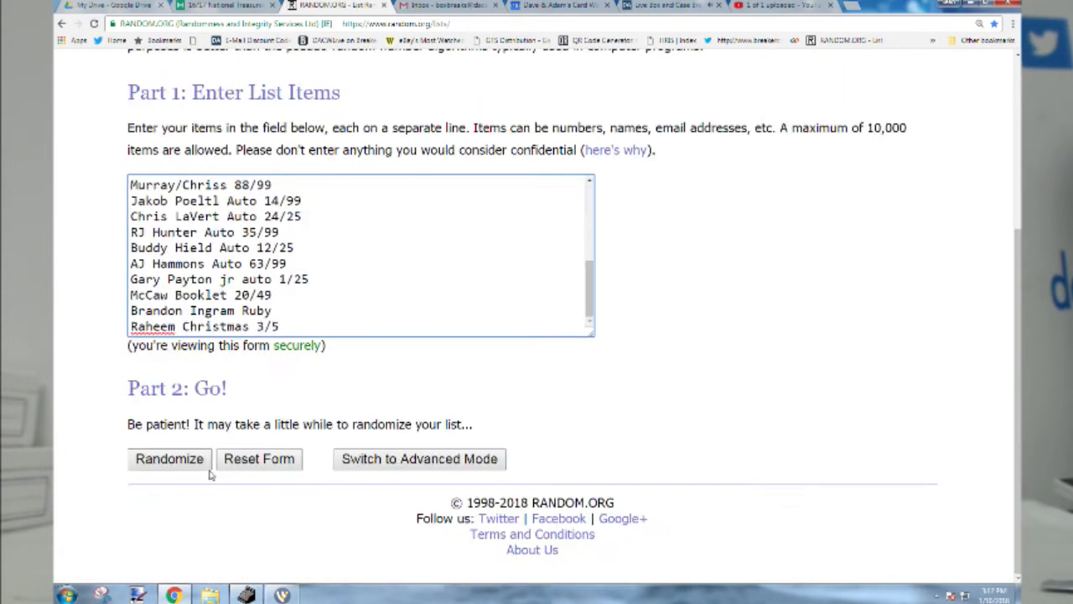
- Randomize the list of card descriptions seven times in total
click(169, 458)
click(169, 463)
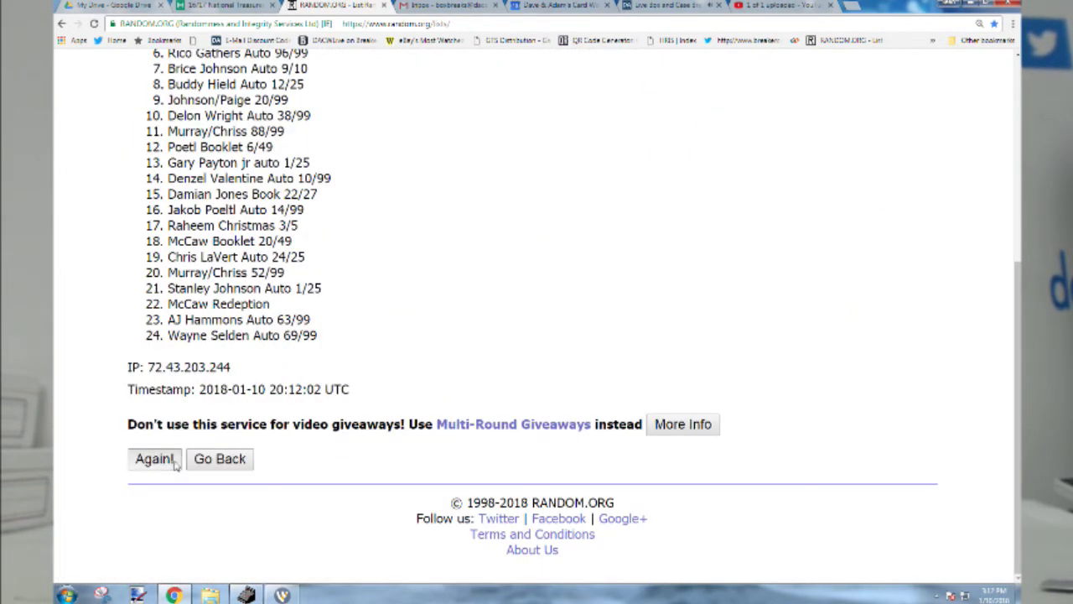
click(161, 467)
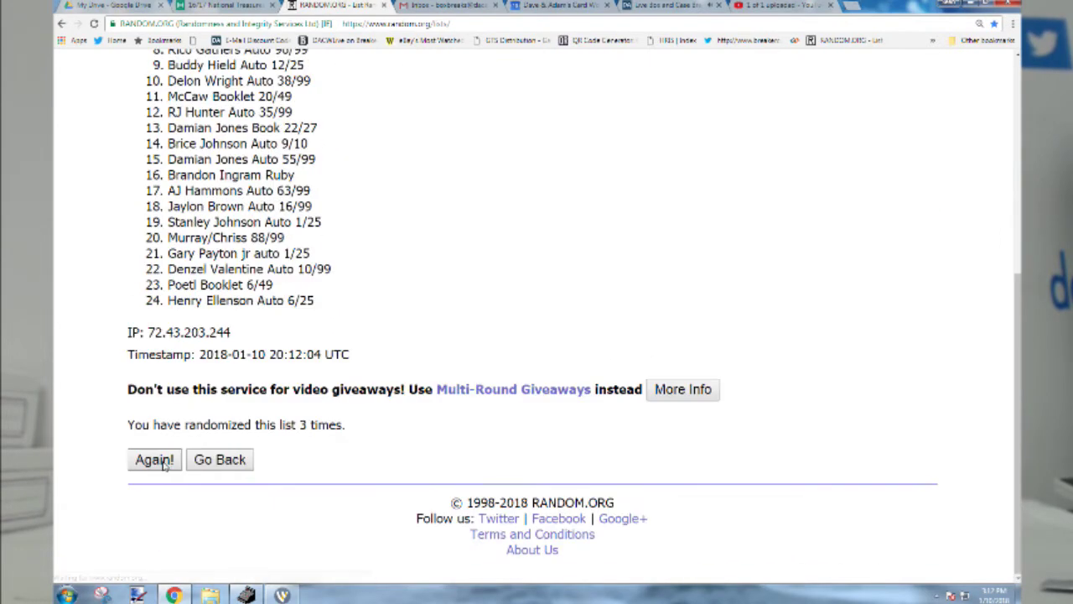
click(156, 463)
click(163, 462)
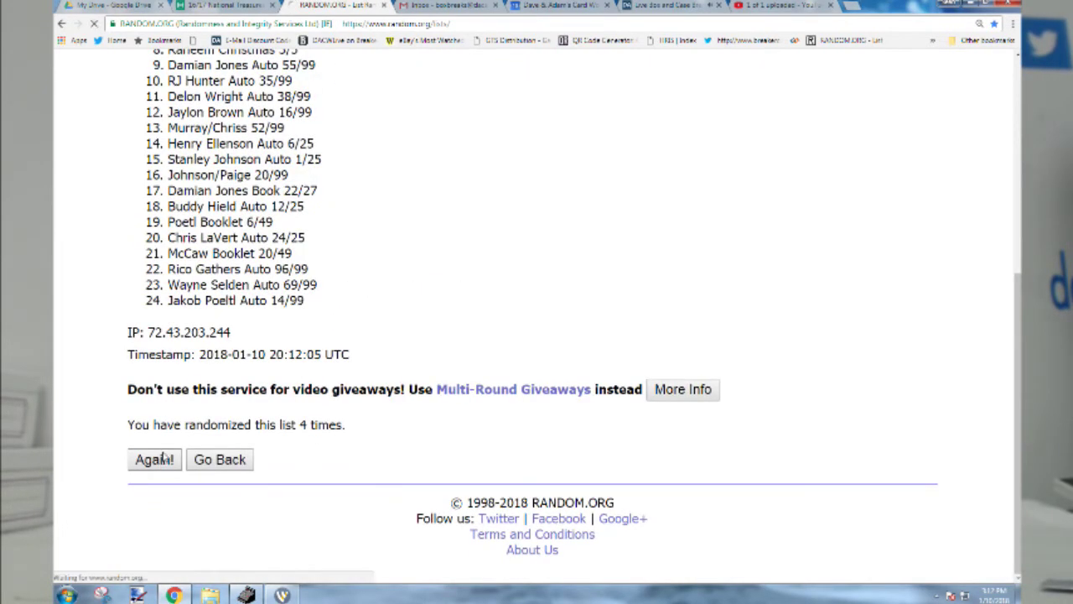
click(163, 464)
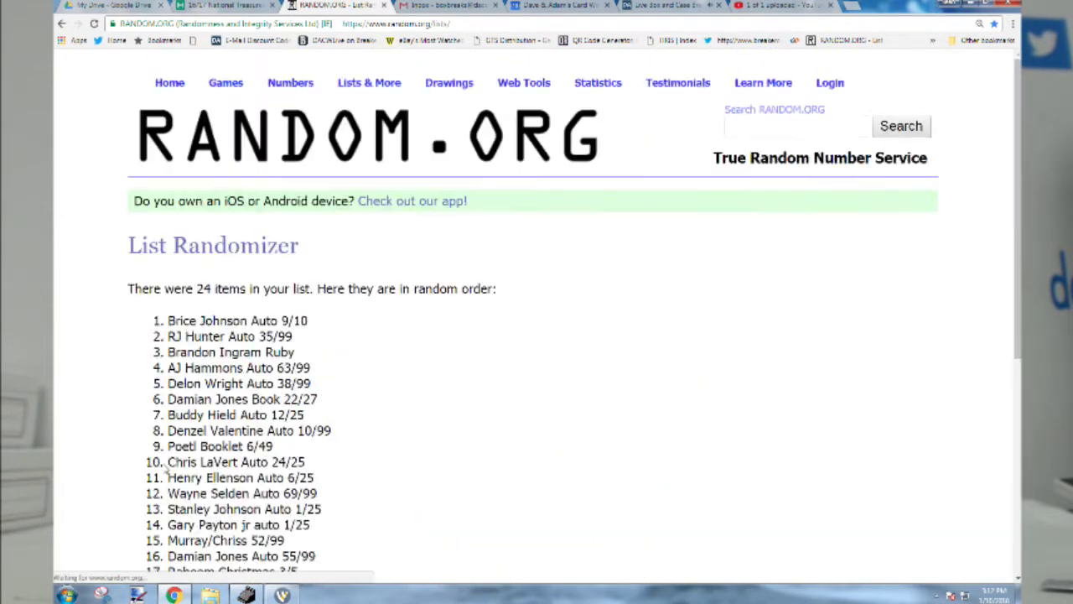
click(163, 463)
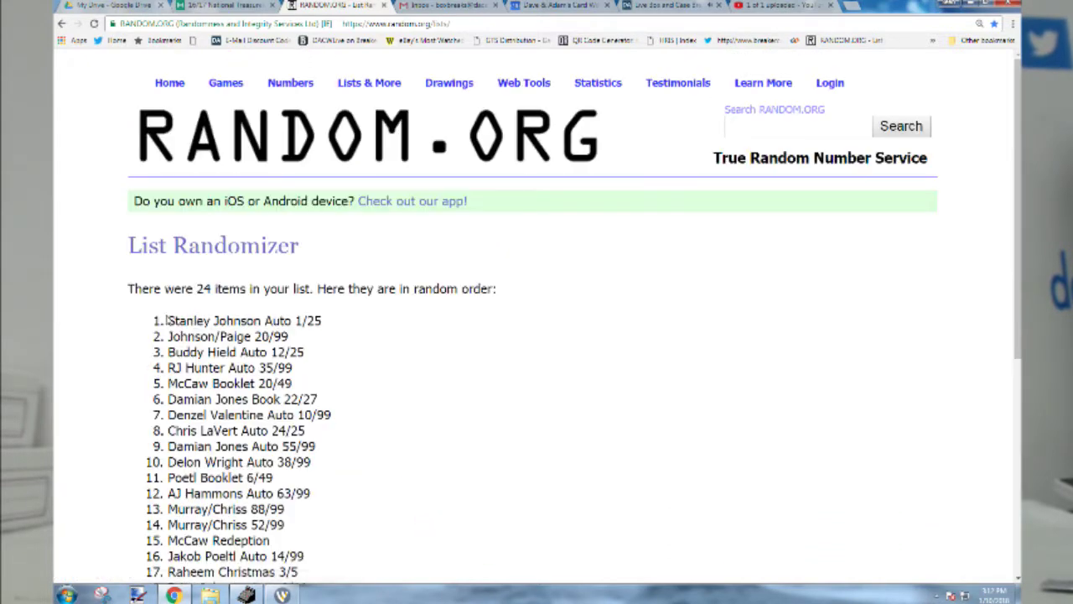
- Copy the 24 randomized cards into the spreadsheet starting at cell E1, and fit all column widths to their contents
drag(166, 313, 328, 317)
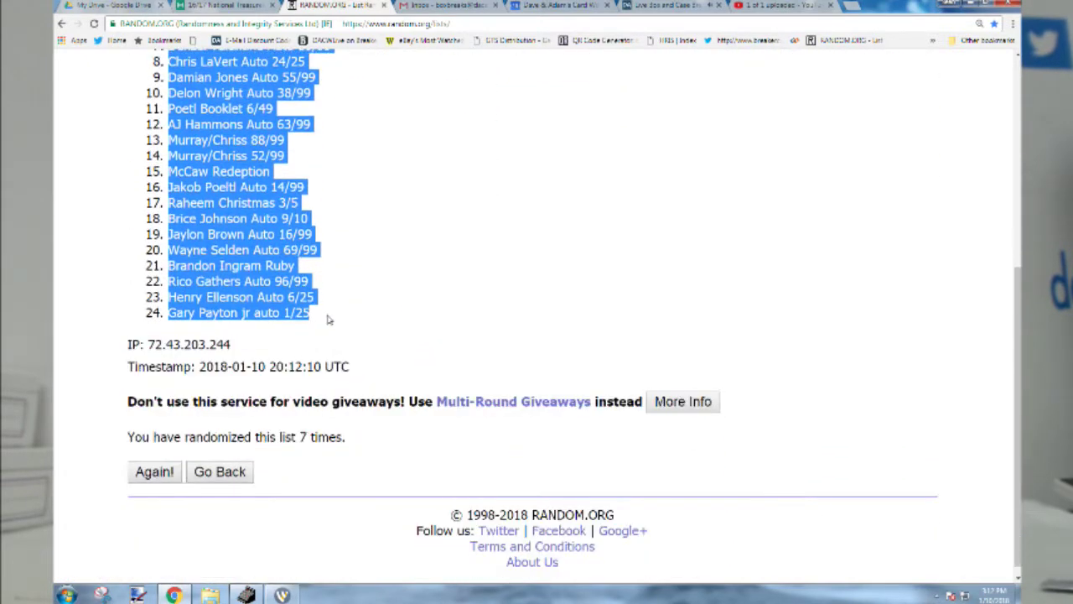
click(235, 5)
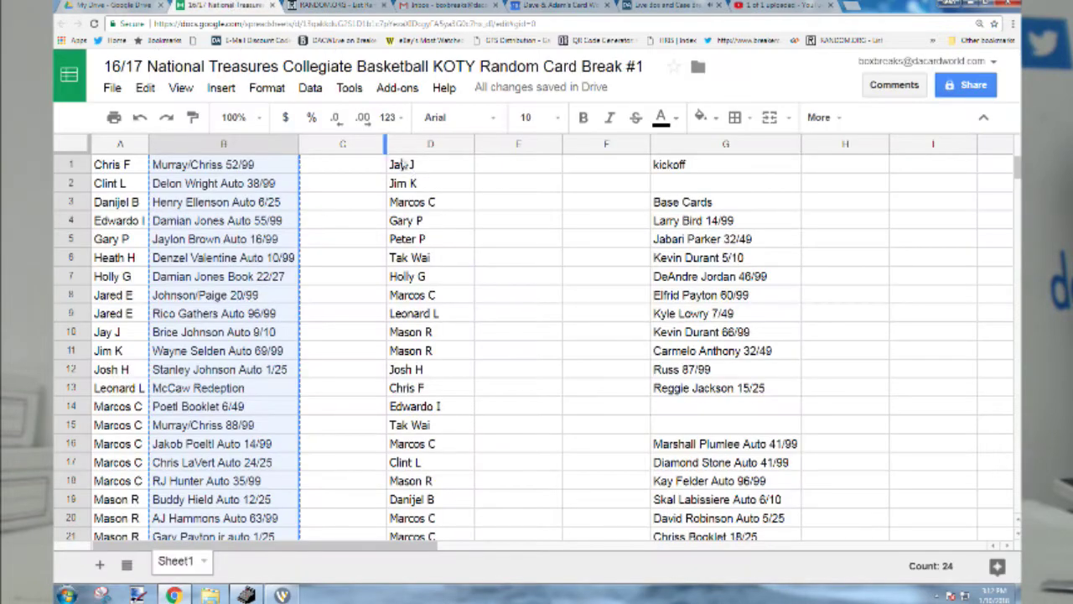
click(499, 168)
key(ctrl+v)
click(72, 143)
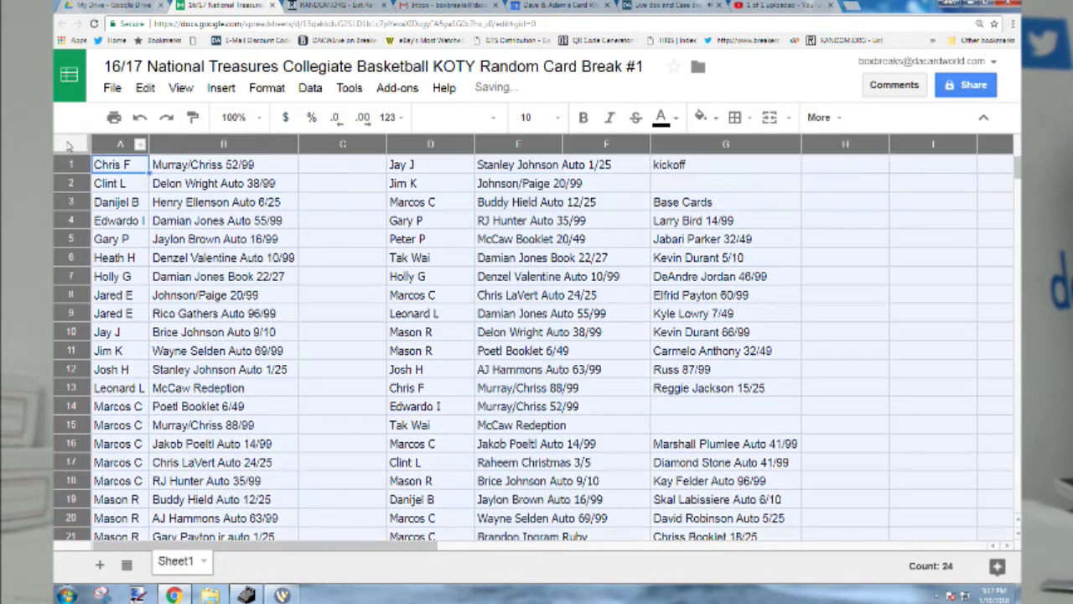
double_click(146, 144)
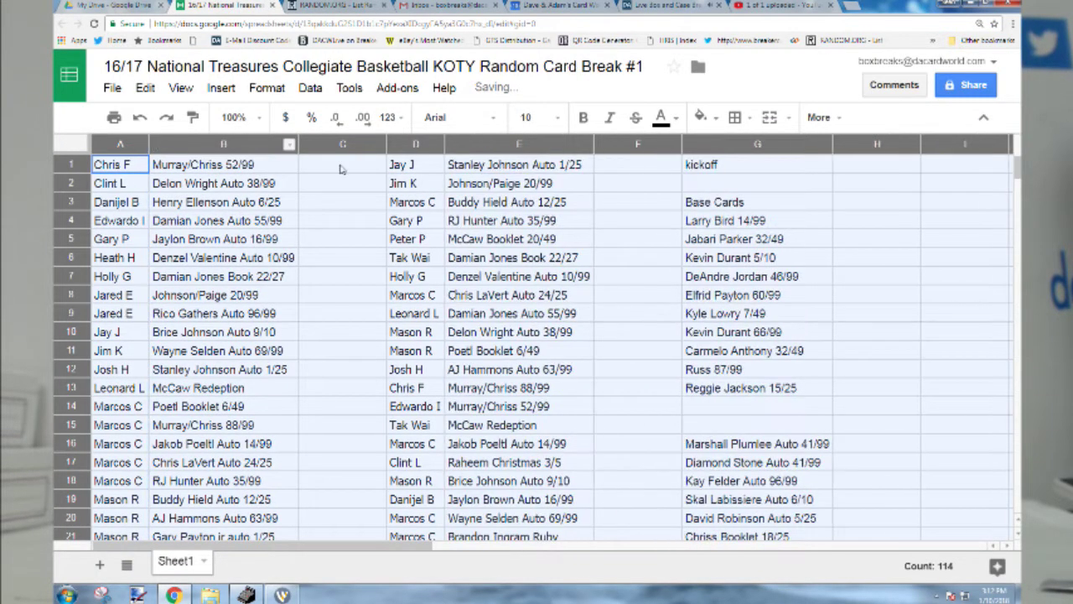
- Review each participant and card pairing row by row in columns D and E, from row 1 to row 24
click(514, 169)
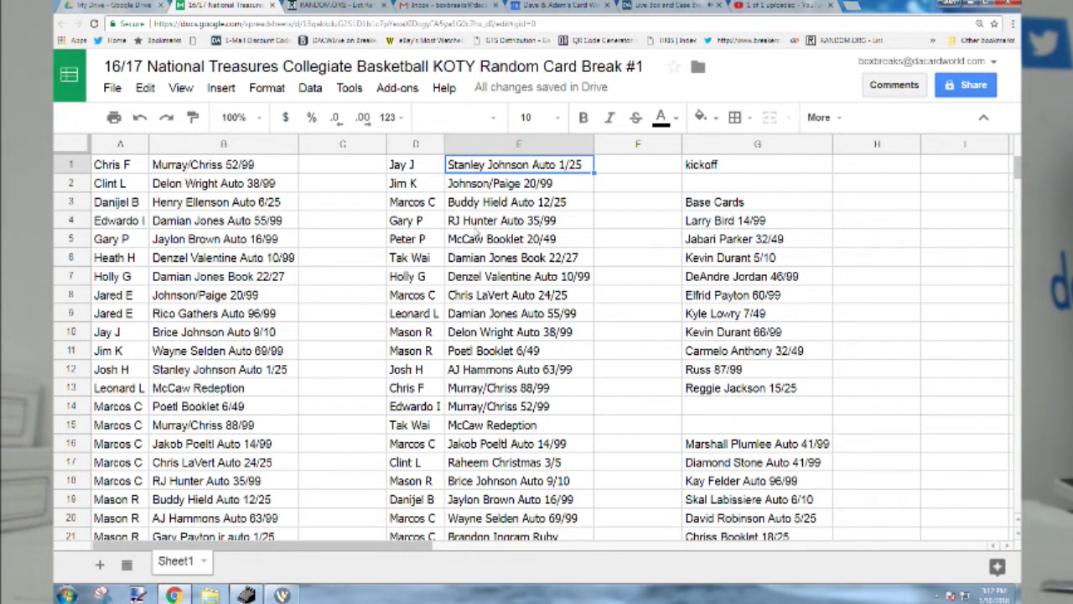
key(Down)
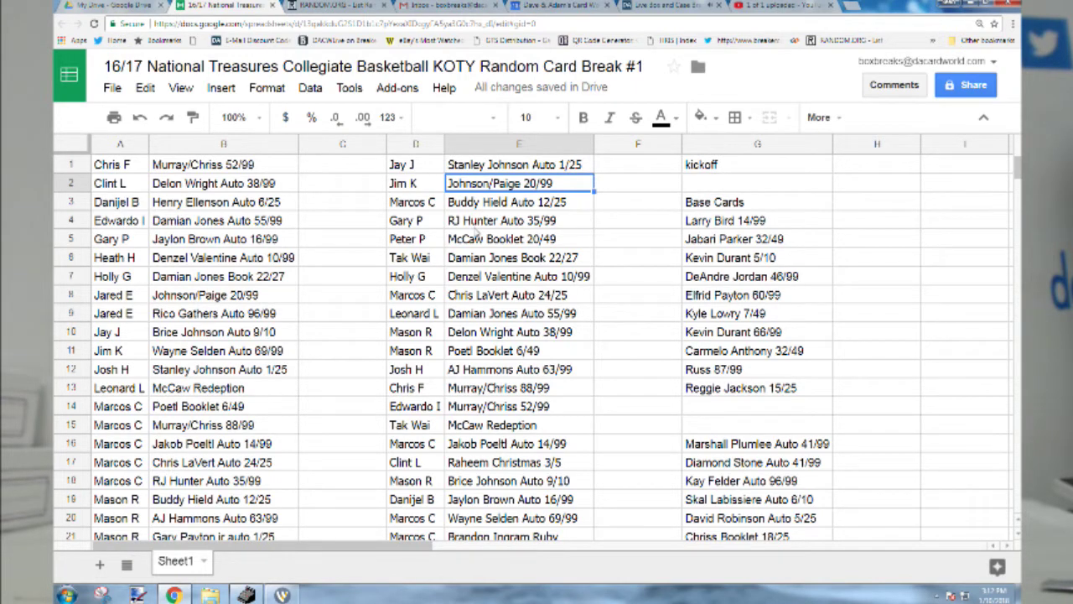
key(Down)
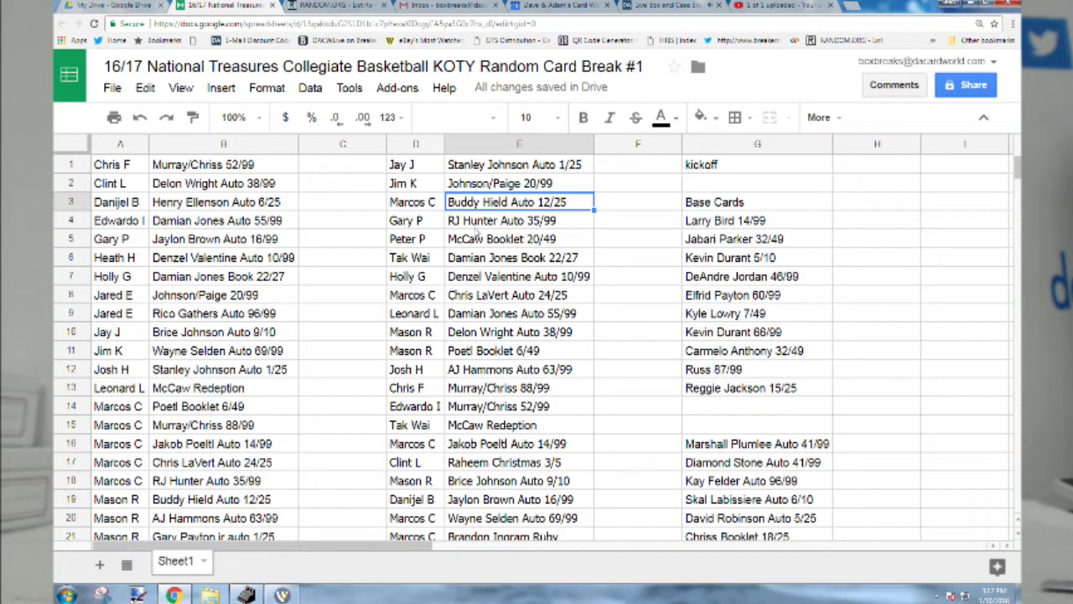
key(Down)
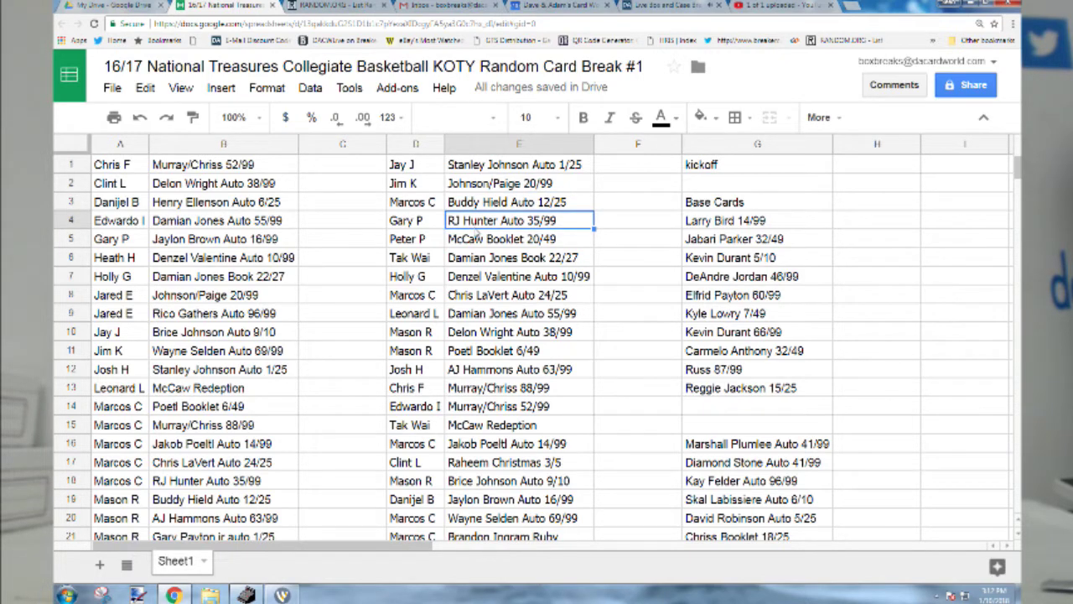
key(Down)
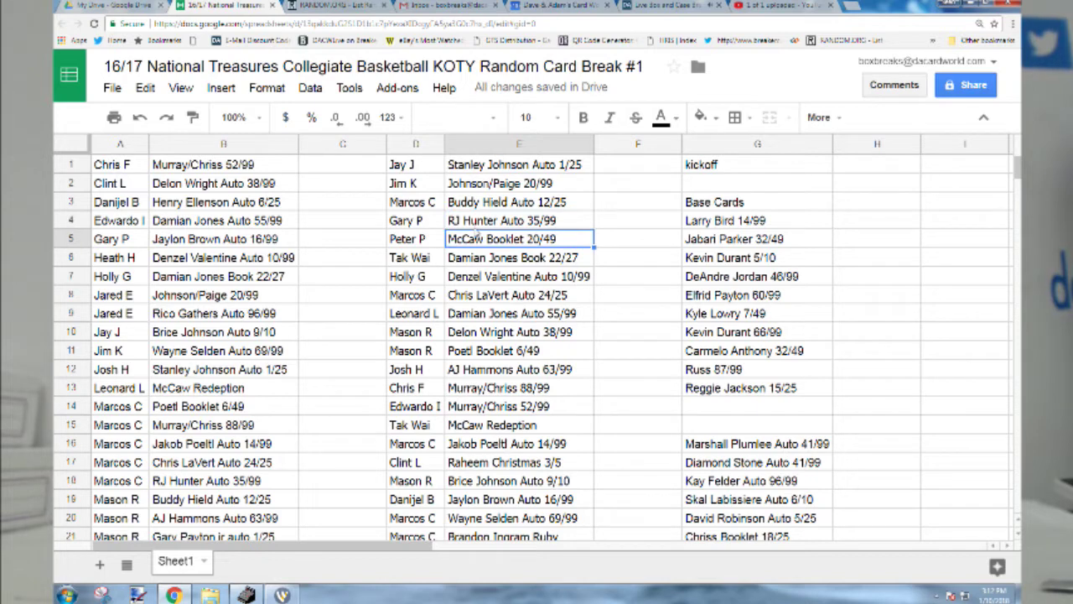
key(Down)
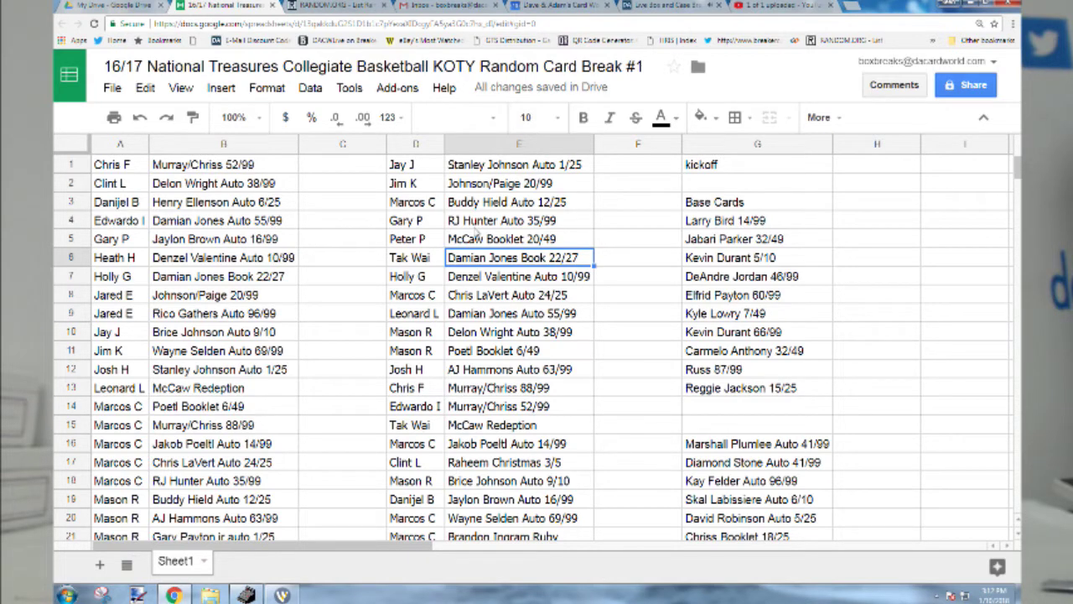
key(Down)
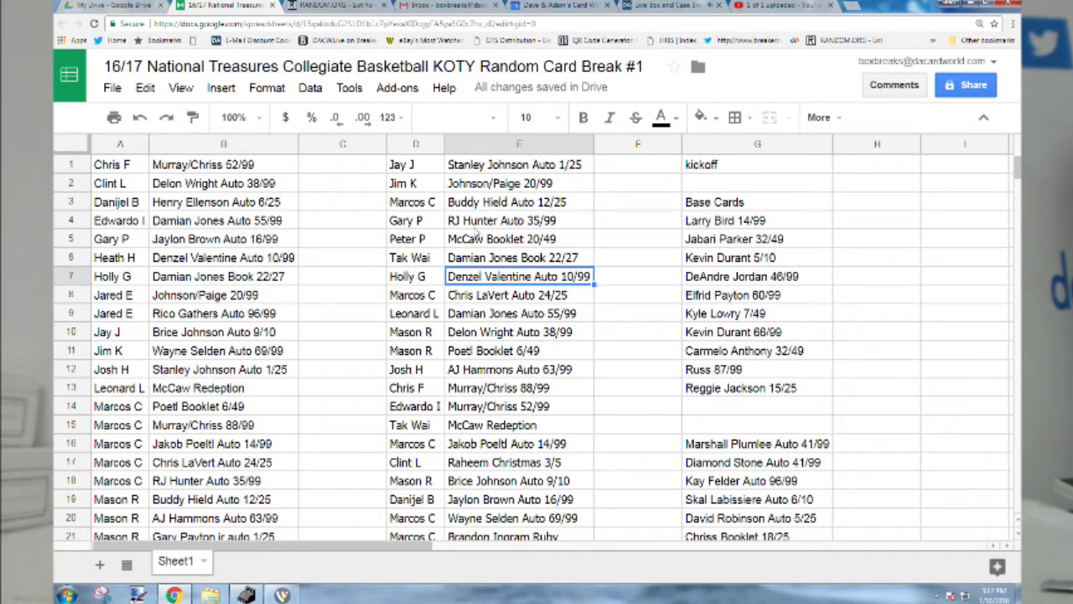
key(Down)
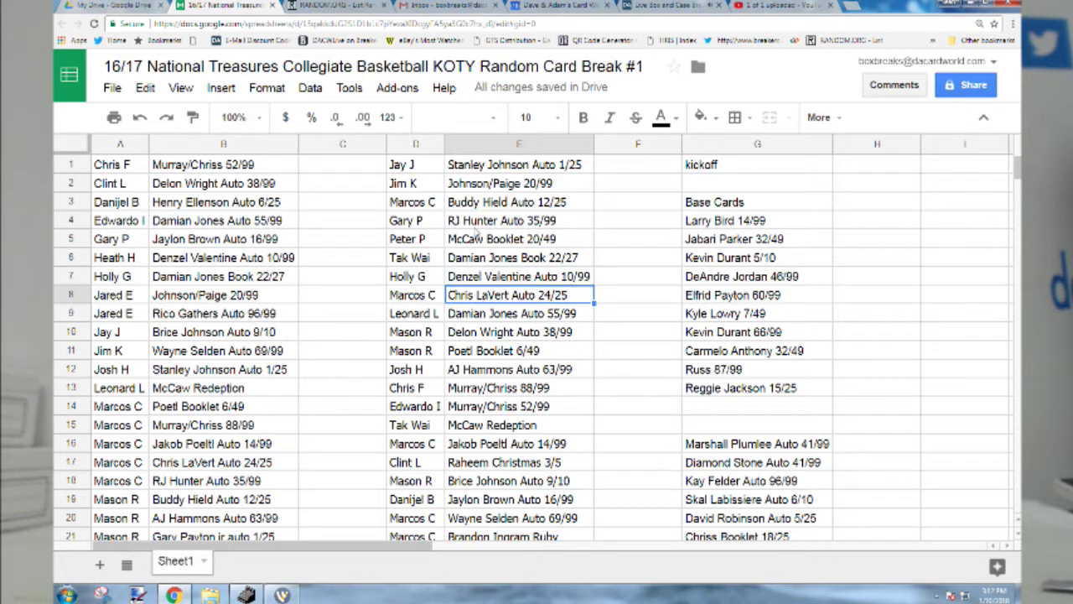
key(Down)
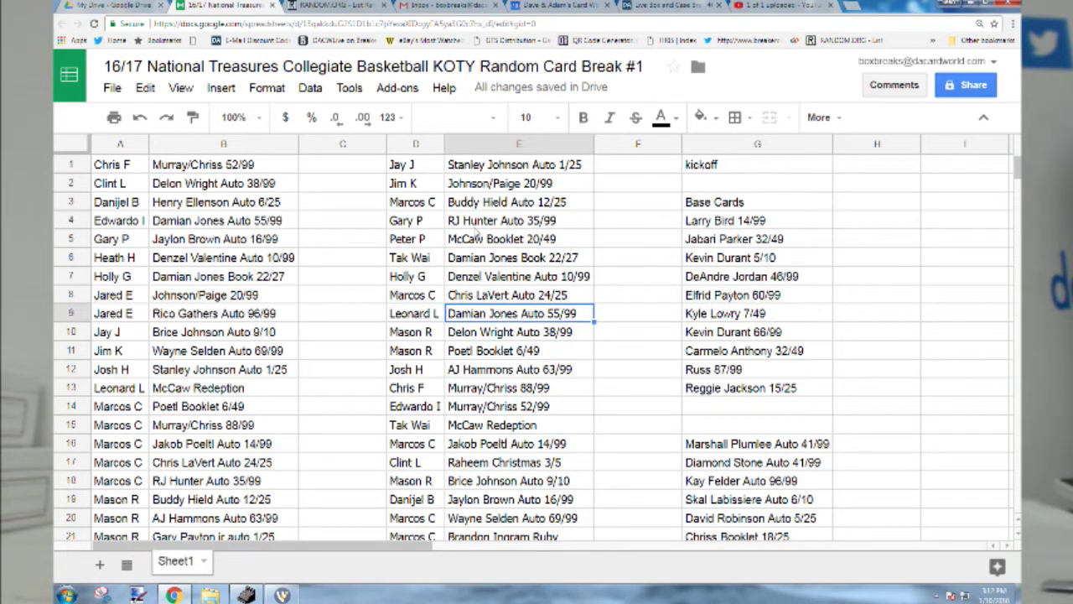
key(Down)
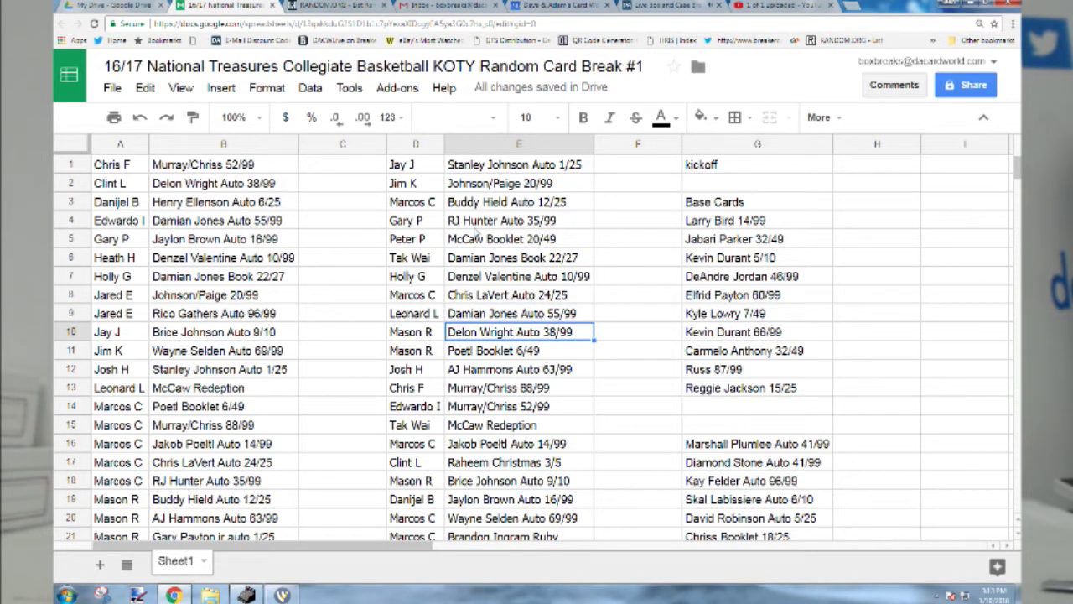
key(Down)
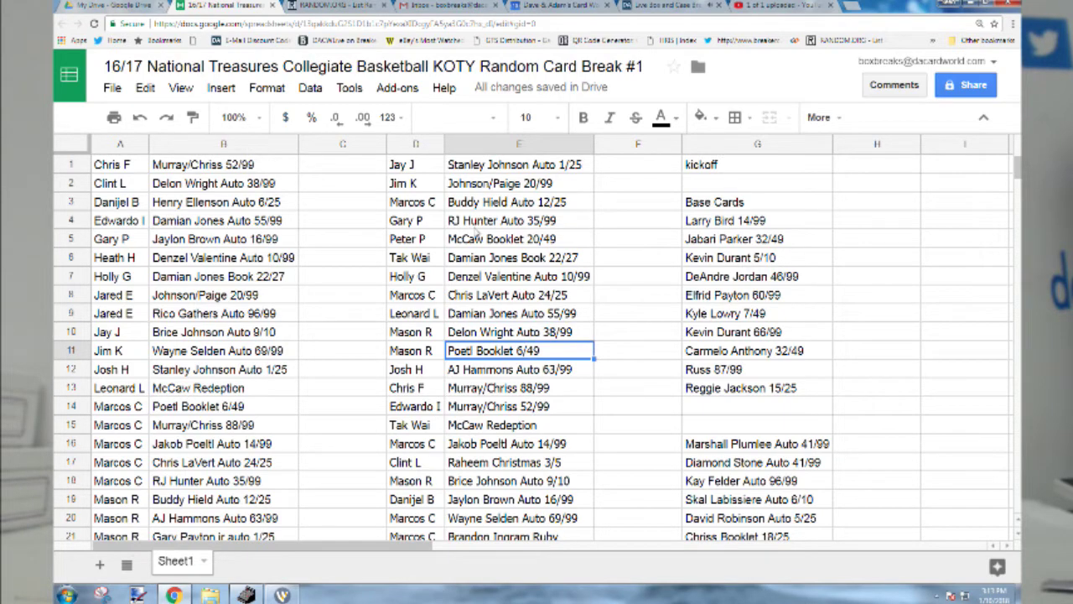
key(Down)
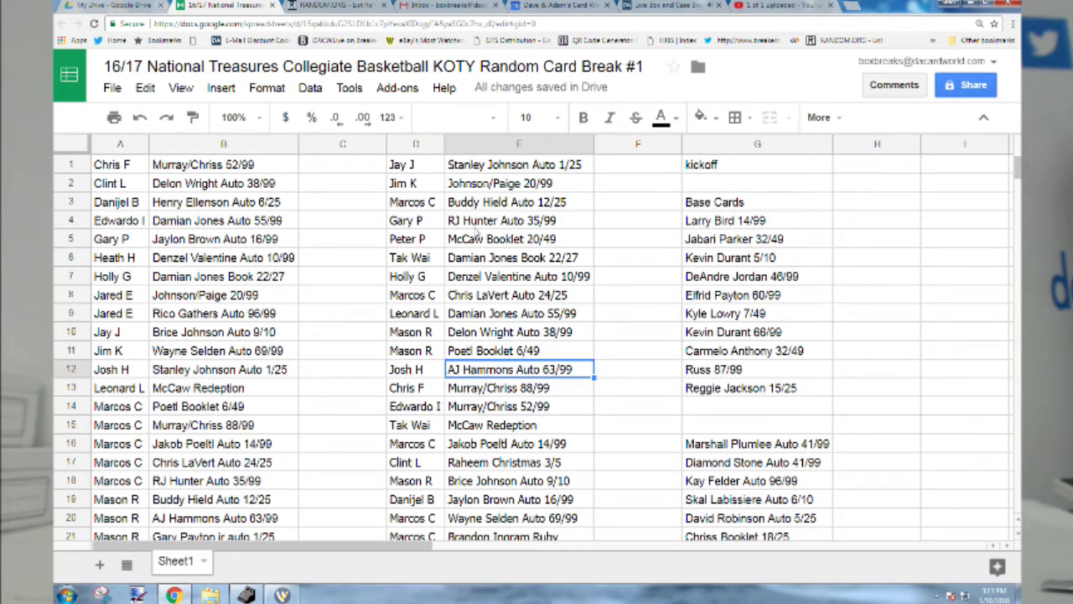
key(Down)
key(Down)
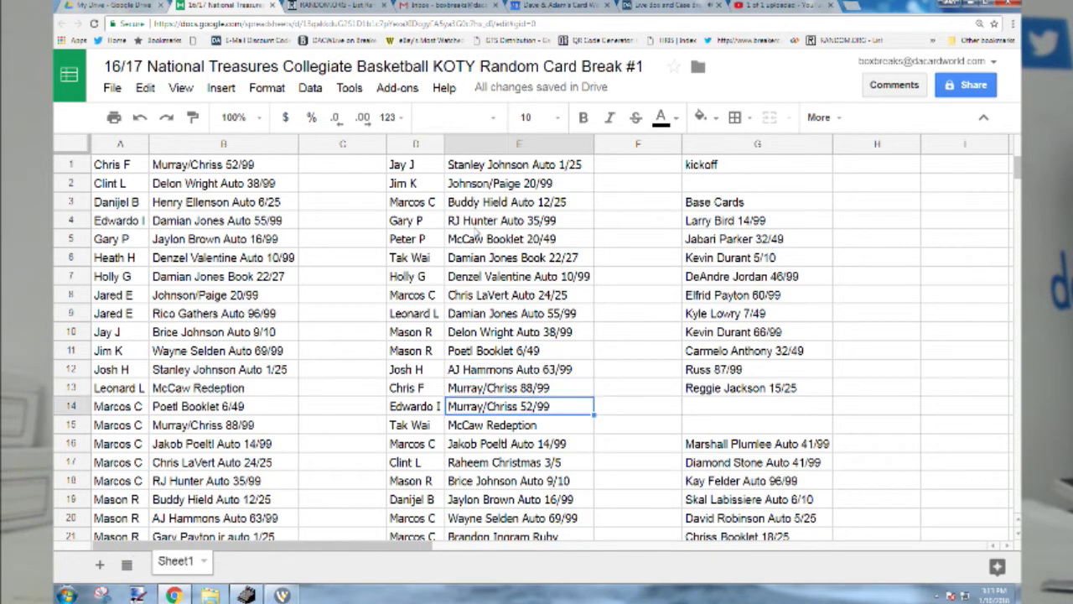
key(Up)
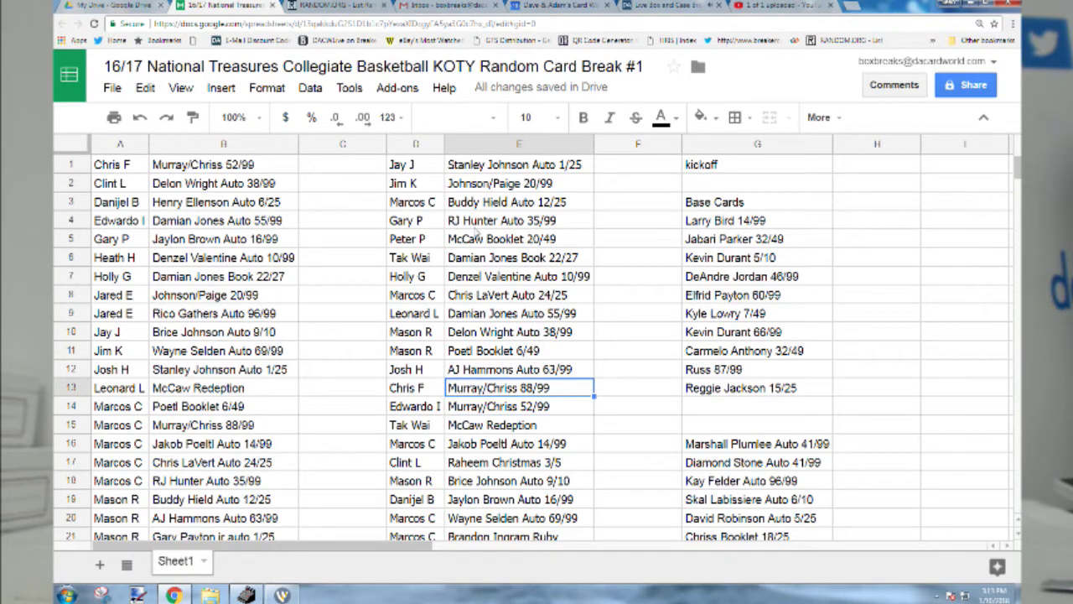
key(Down)
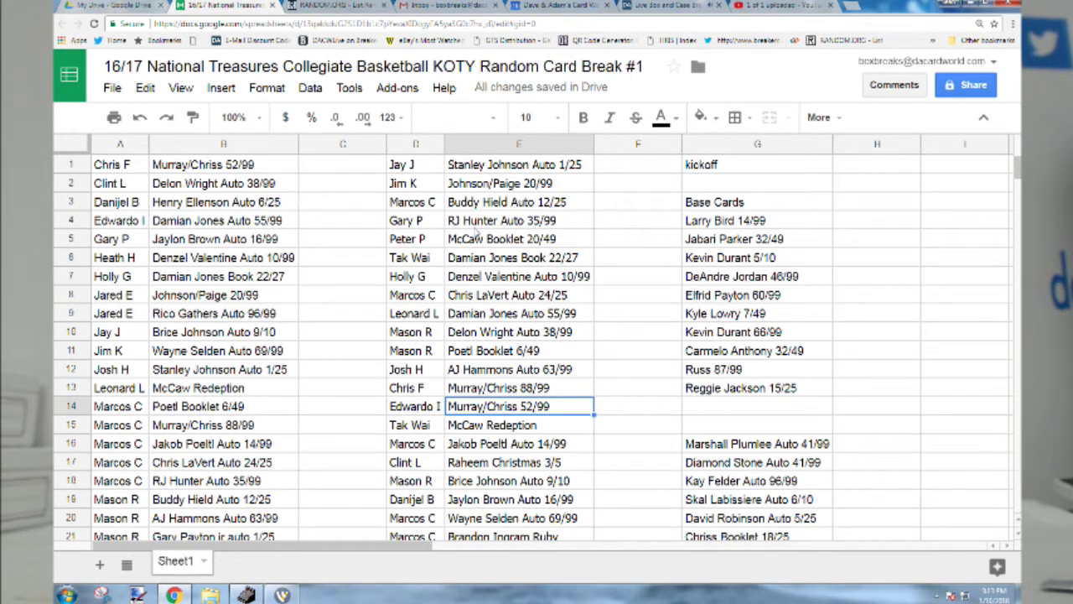
key(Down)
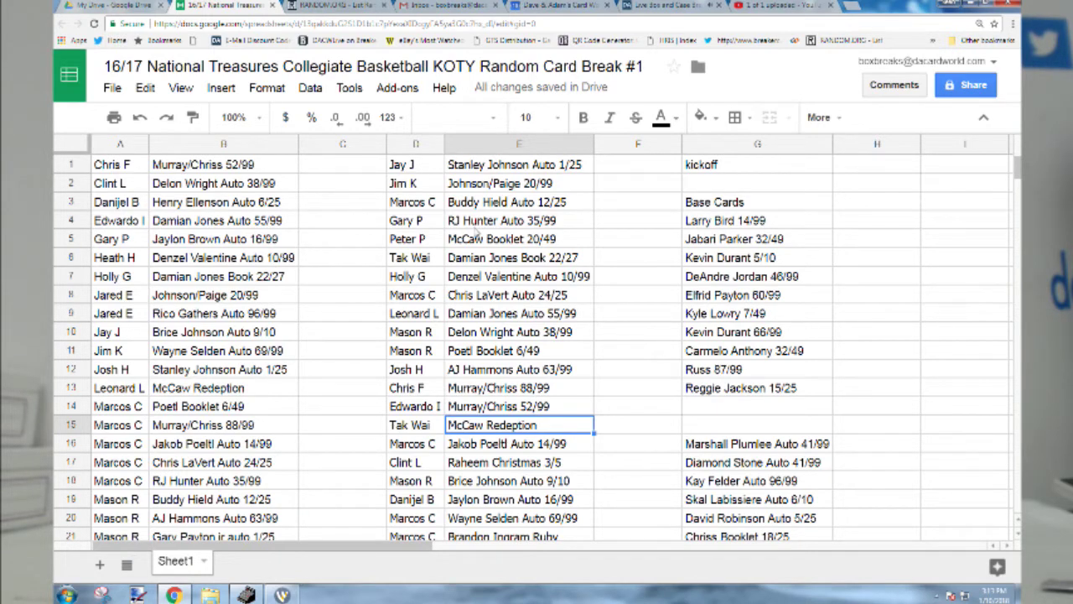
key(Down)
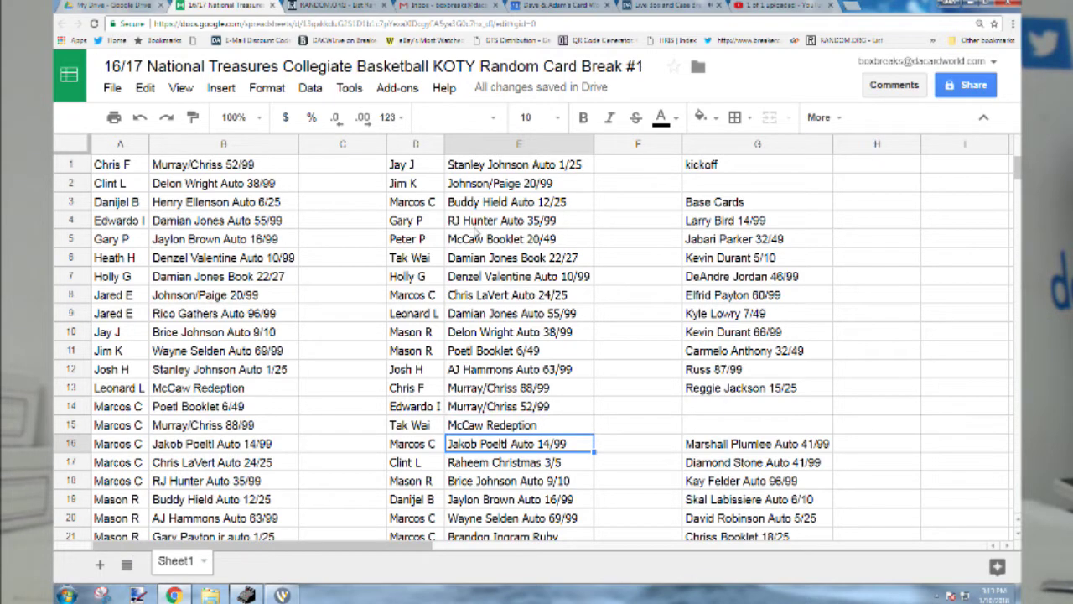
key(Down)
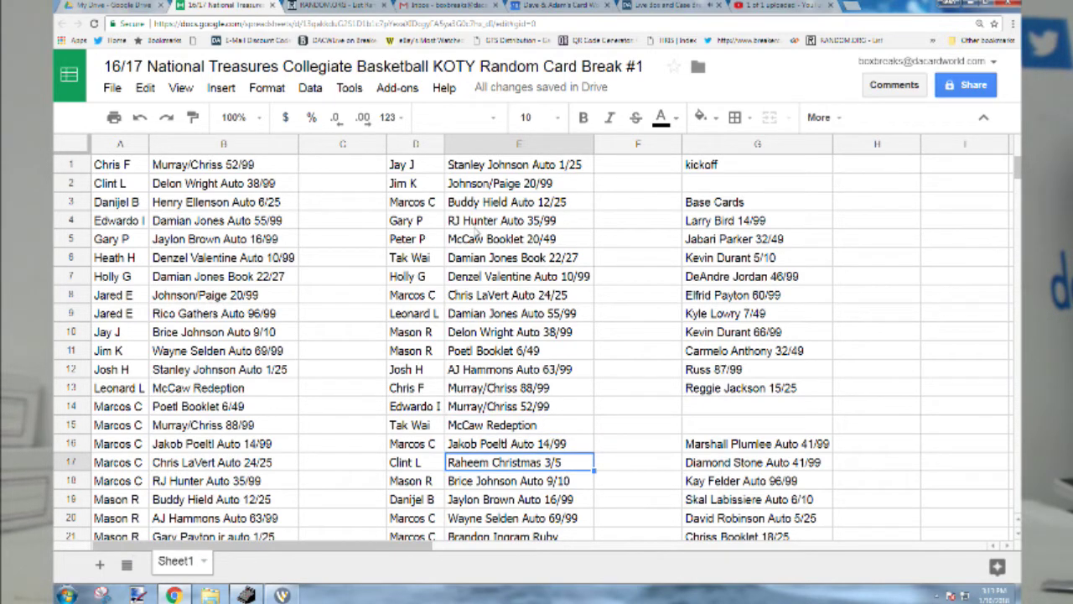
key(Down)
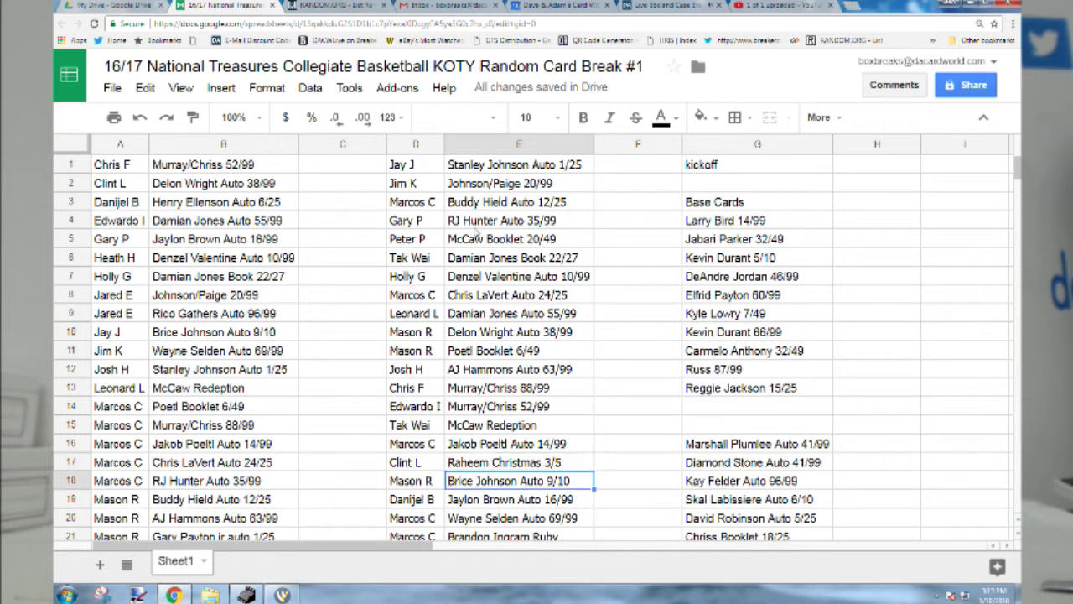
key(Down)
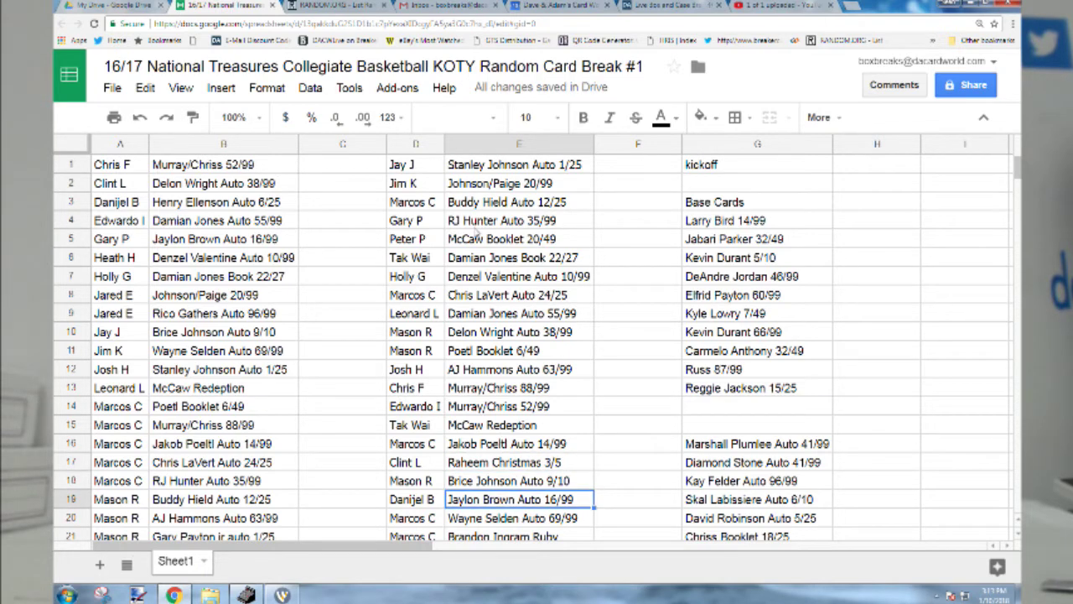
key(Down)
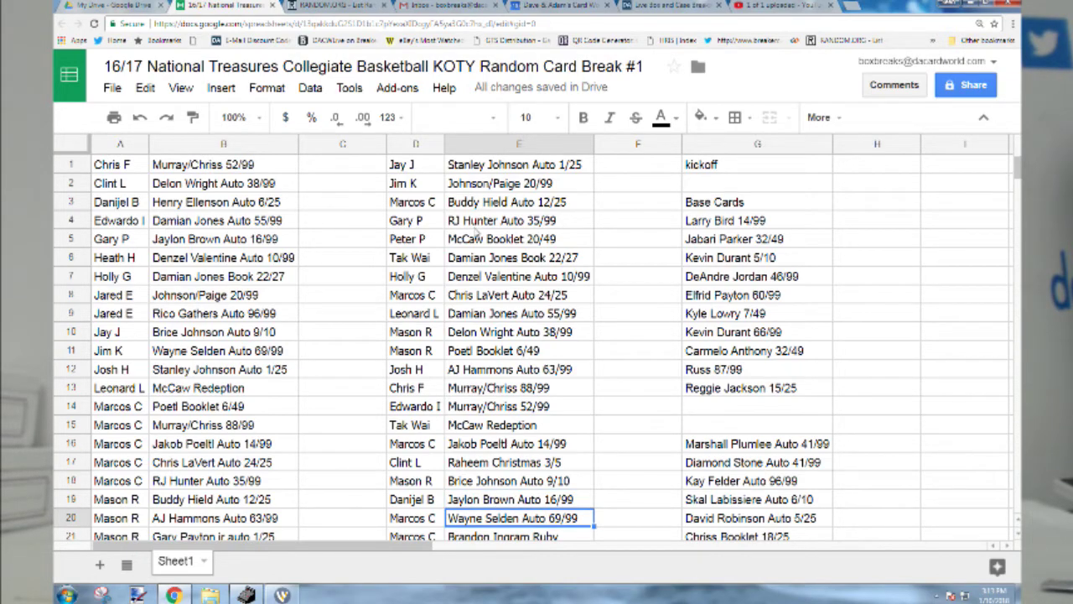
key(Down)
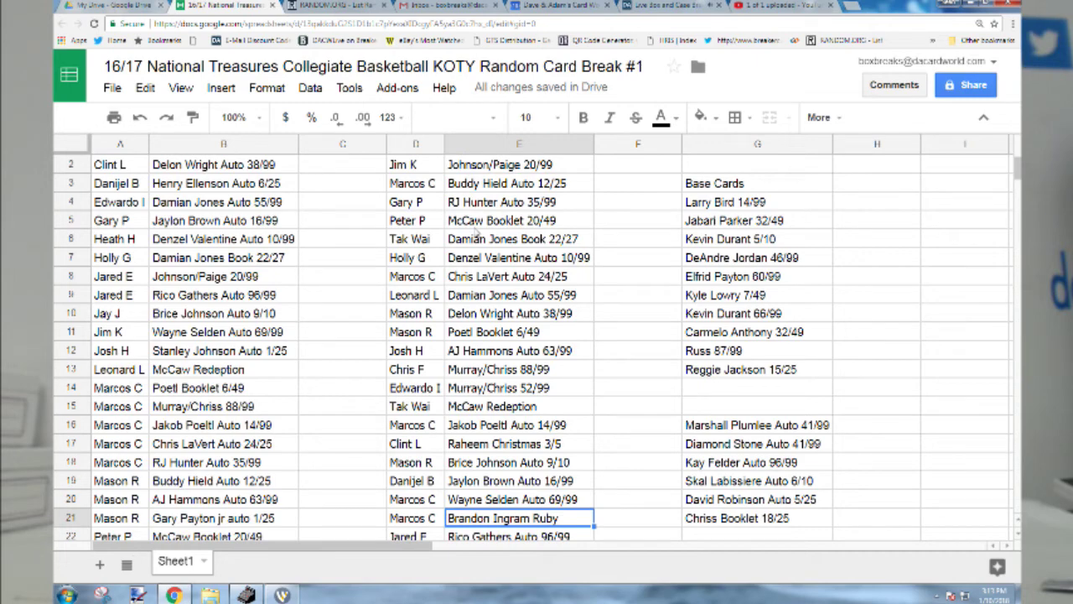
key(Down)
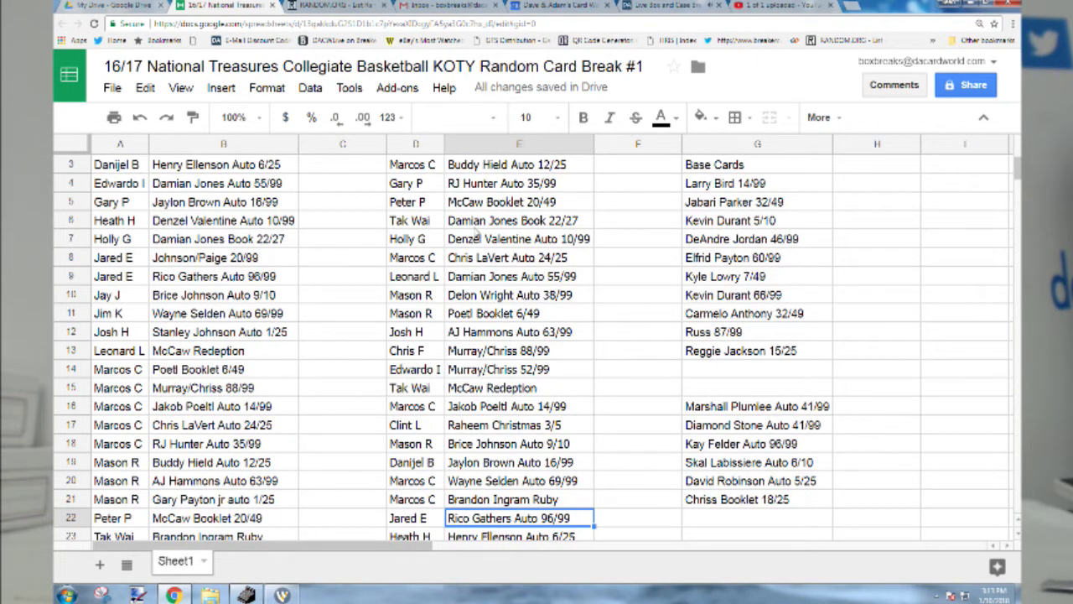
key(Down)
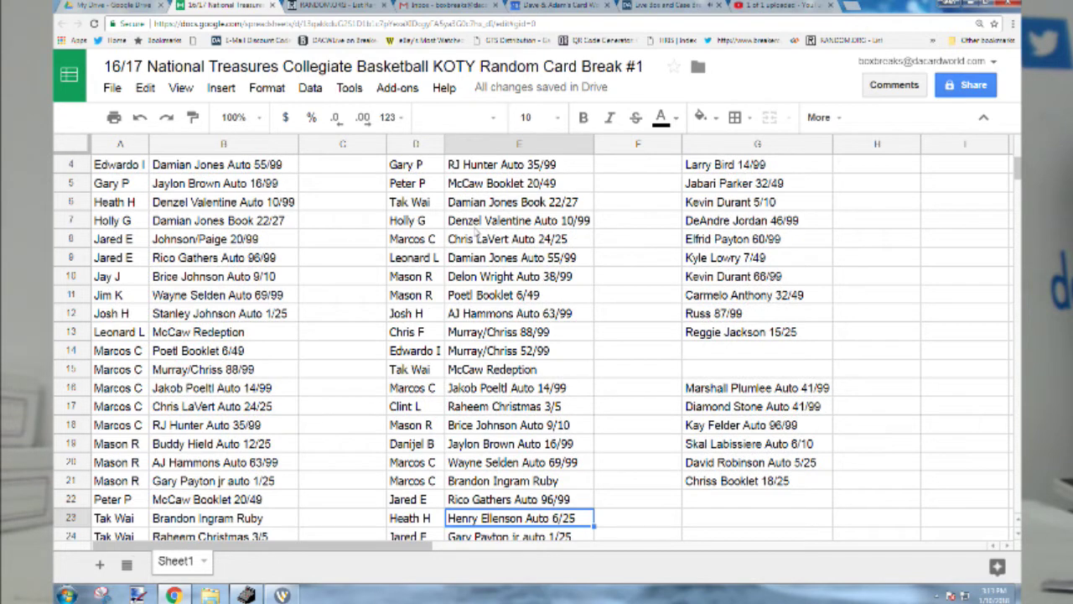
key(Down)
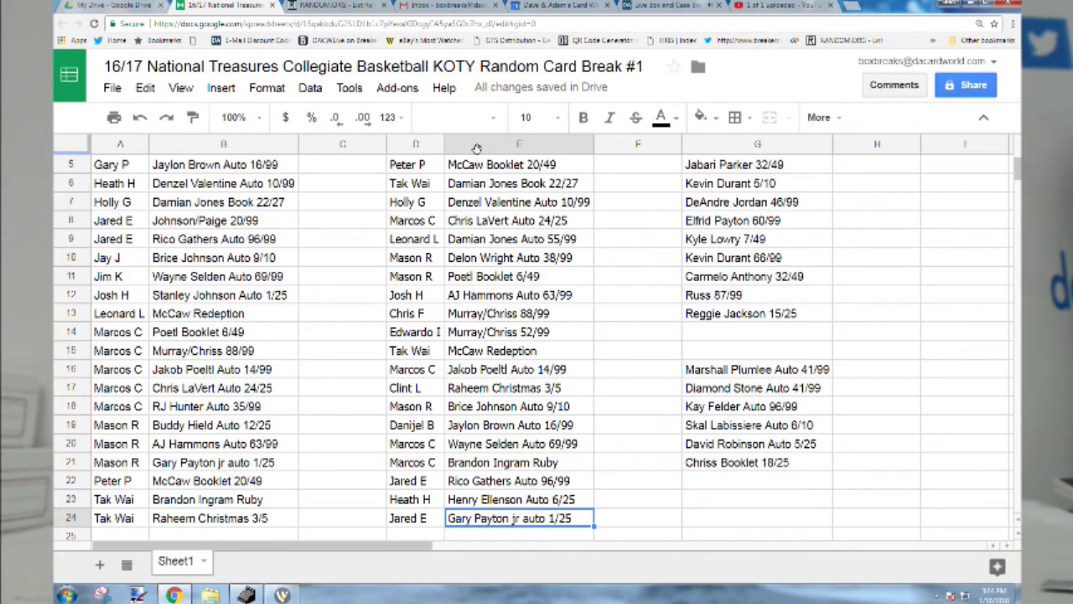
- Copy the 24 participant names in column D, from D24 up to D1
scroll(660, 419, up, 2)
scroll(593, 418, down, 3)
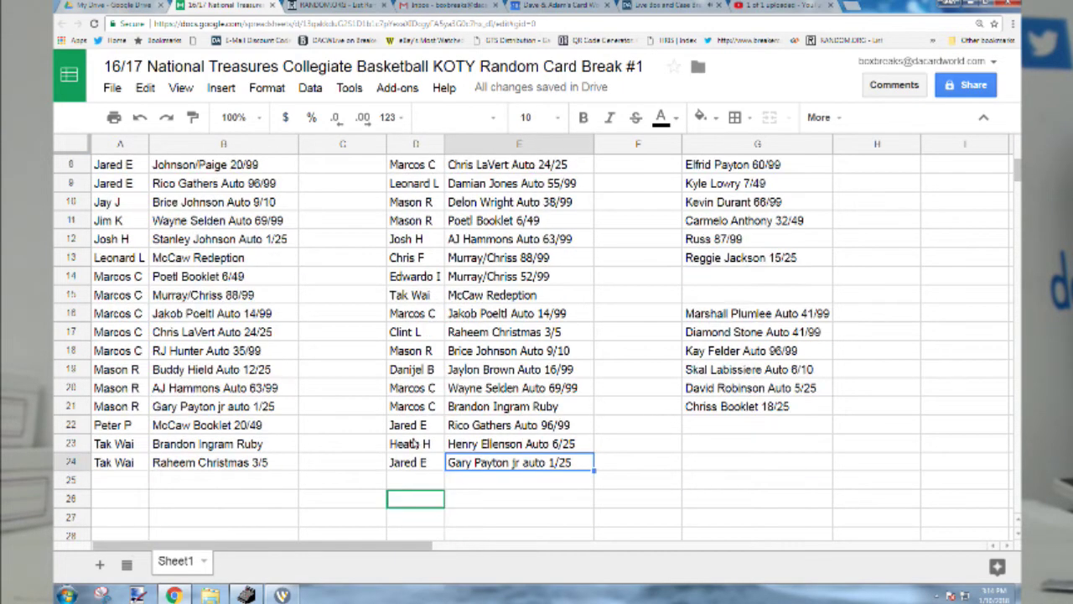
drag(415, 463, 405, 100)
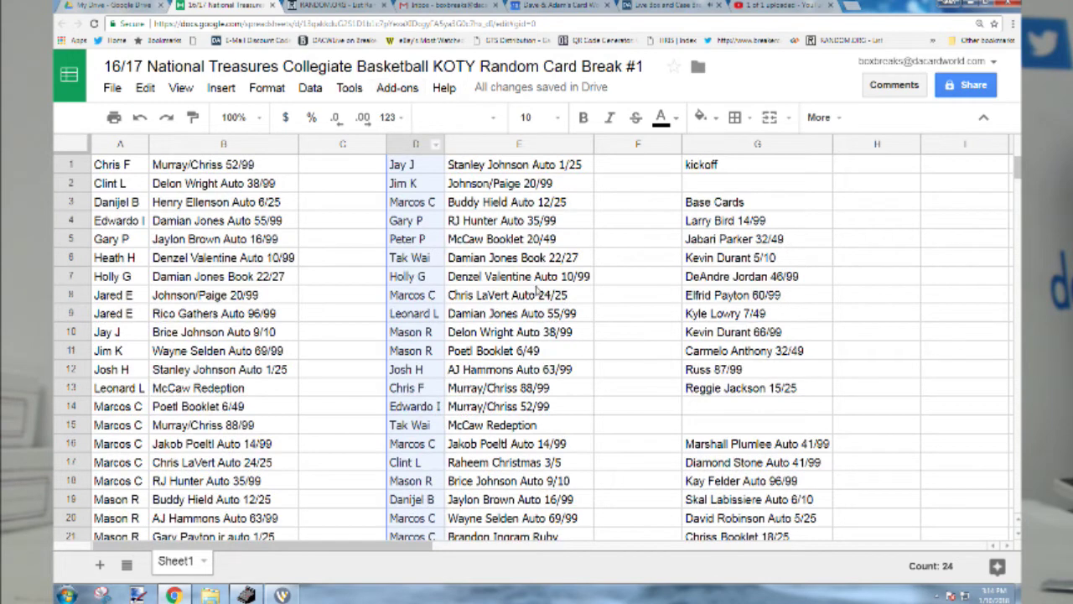
key(ctrl+c)
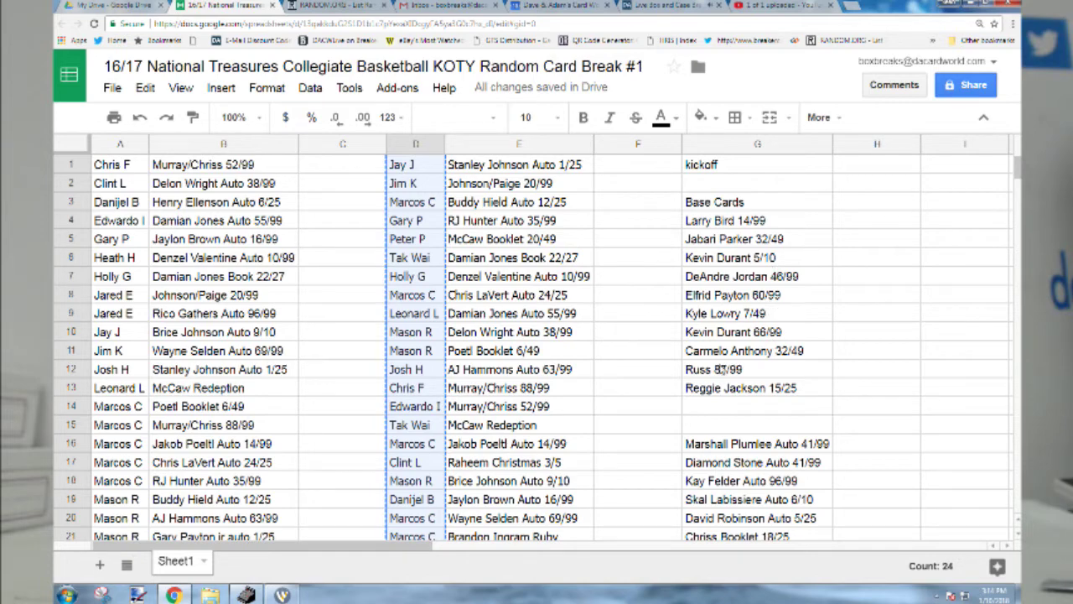
- Switch to RANDOM.ORG and roll one virtual die with the Dice Roller
click(331, 7)
scroll(447, 172, up, 5)
mouse_move(225, 83)
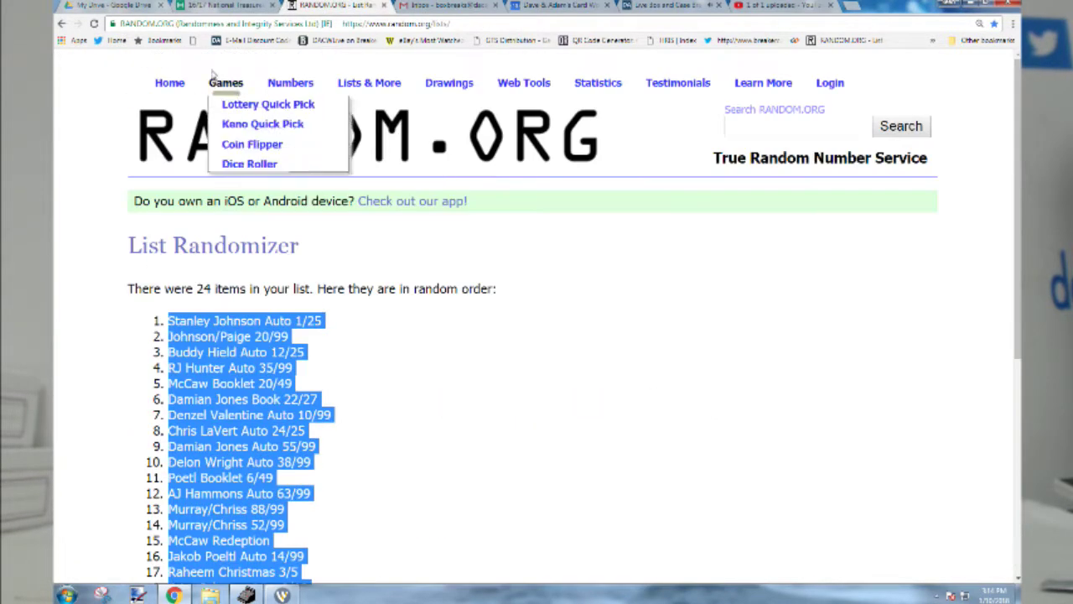
click(250, 165)
click(174, 345)
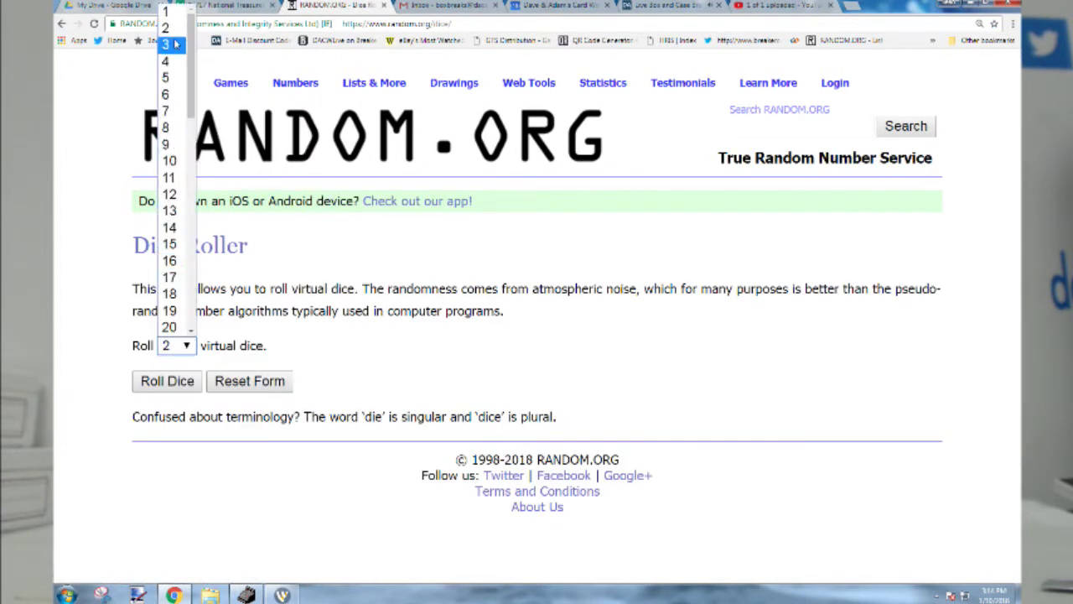
click(171, 11)
click(188, 382)
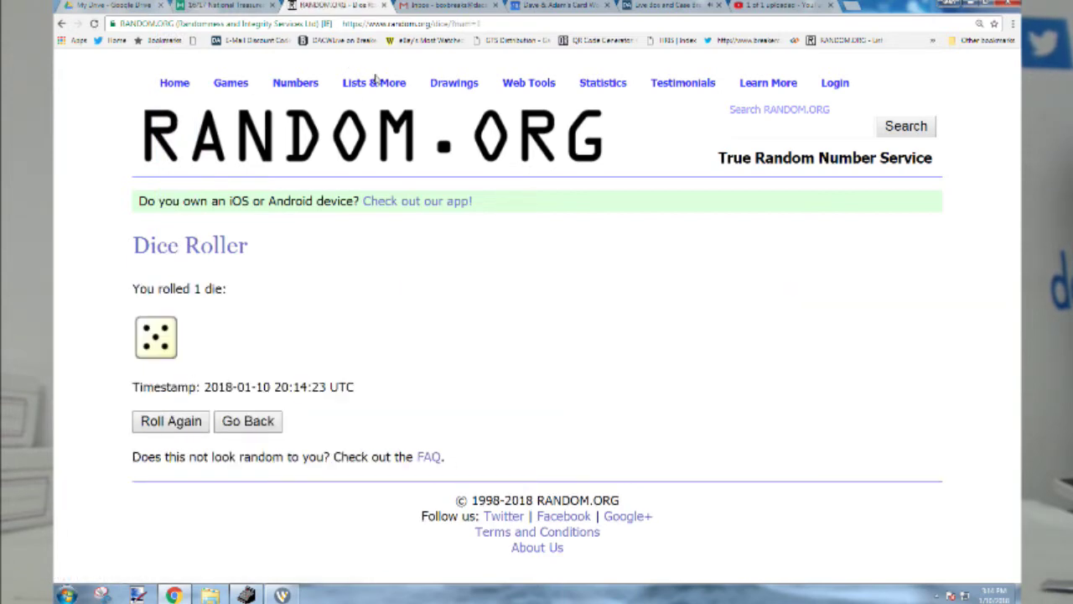
- Open the List Randomizer and paste the copied participant names as its list items
mouse_move(374, 82)
click(394, 105)
click(252, 503)
key(ctrl+v)
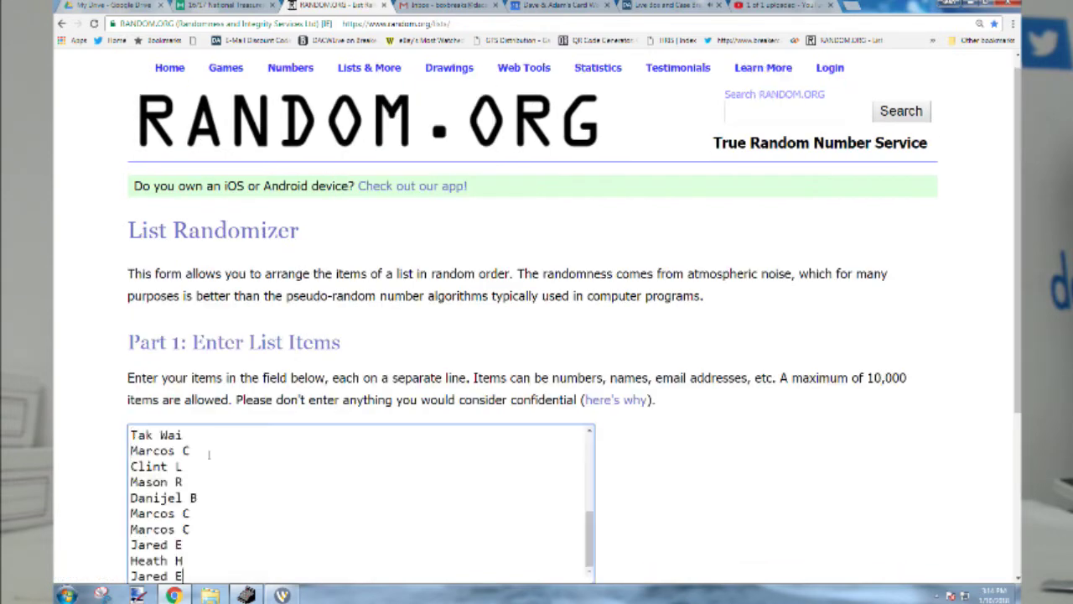
- Randomize the pasted participant list five times in the List Randomizer
scroll(208, 456, down, 3)
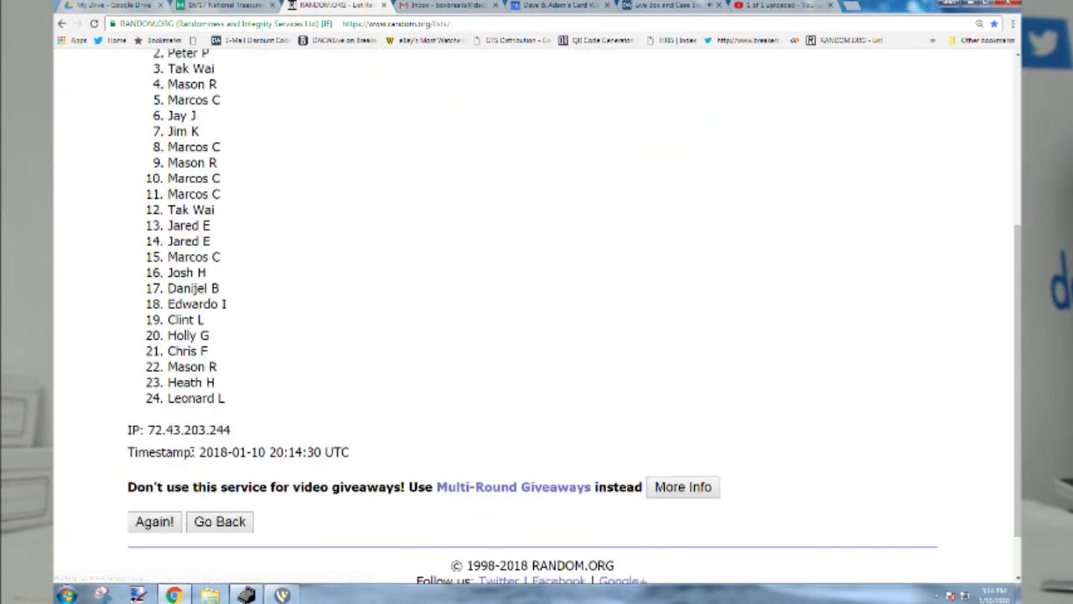
click(172, 460)
click(172, 460)
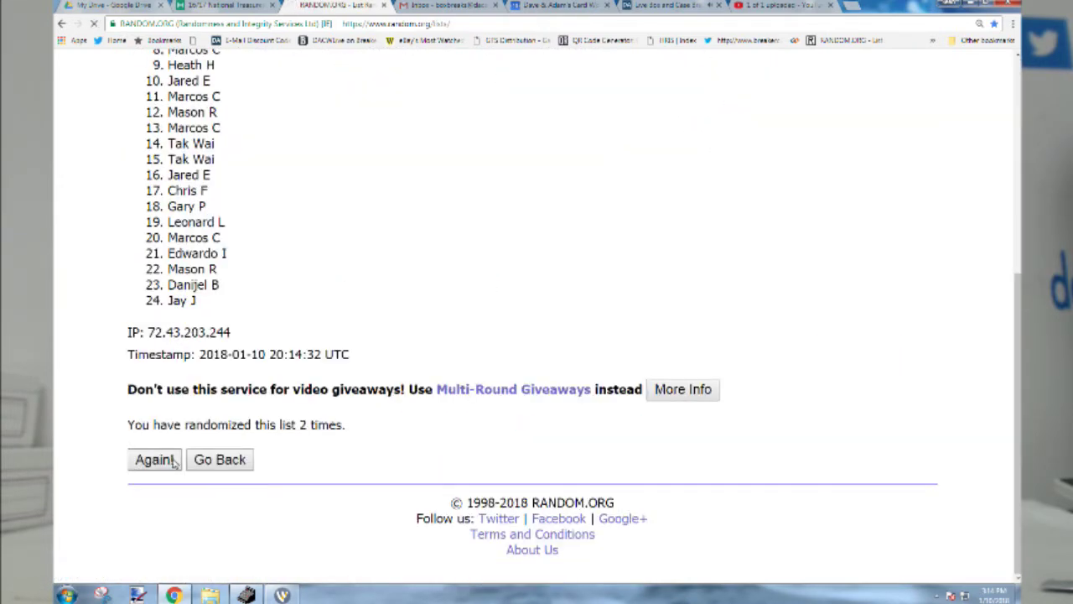
click(165, 466)
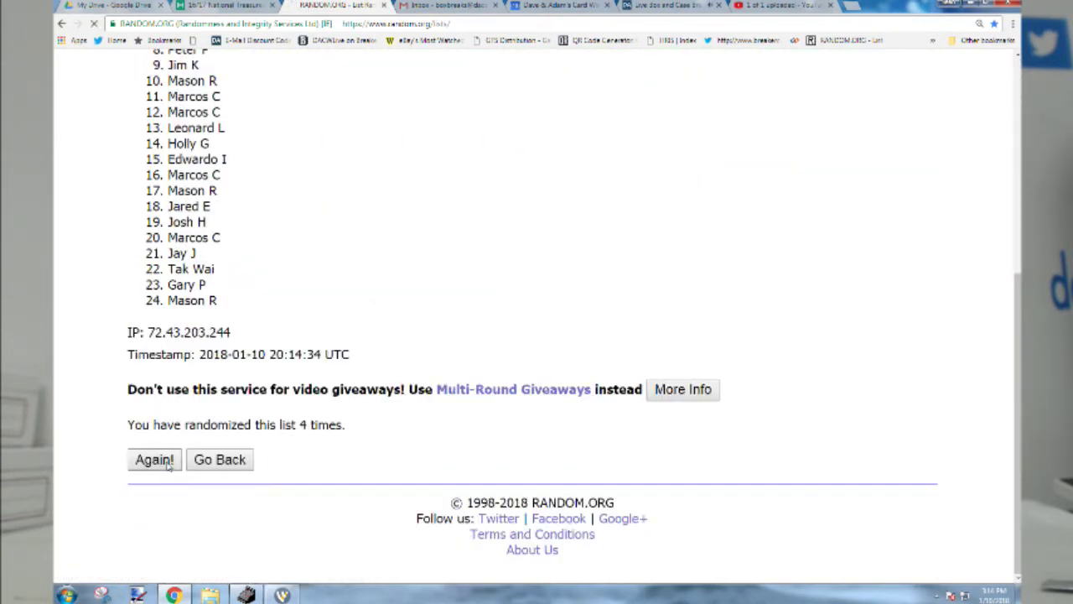
click(168, 463)
scroll(174, 408, up, 5)
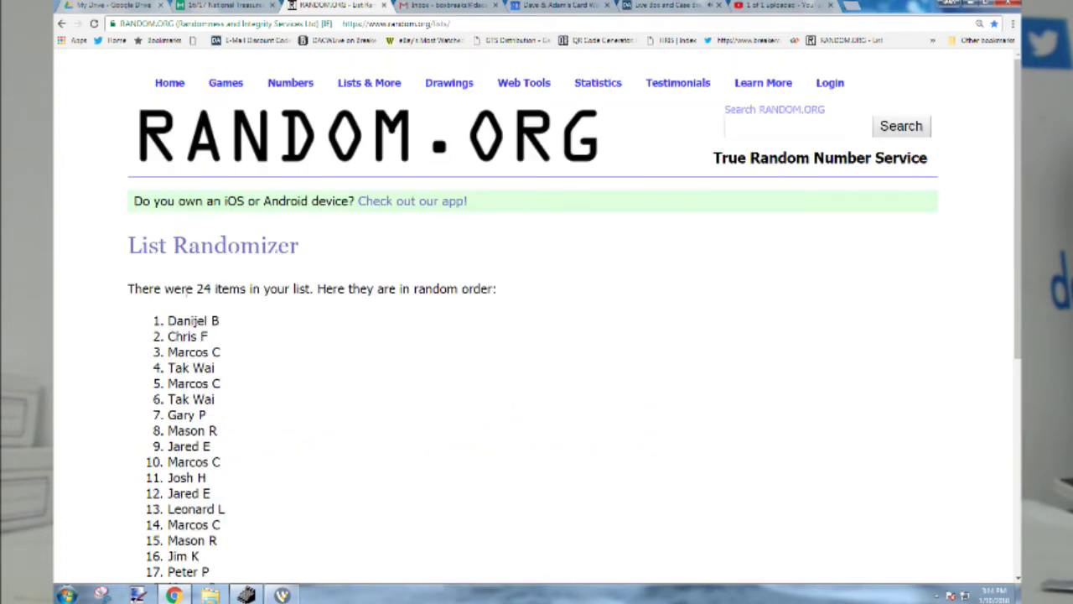
- Copy the first ten randomized names into the spreadsheet beside the base cards, in H4 to H13
drag(167, 320, 231, 469)
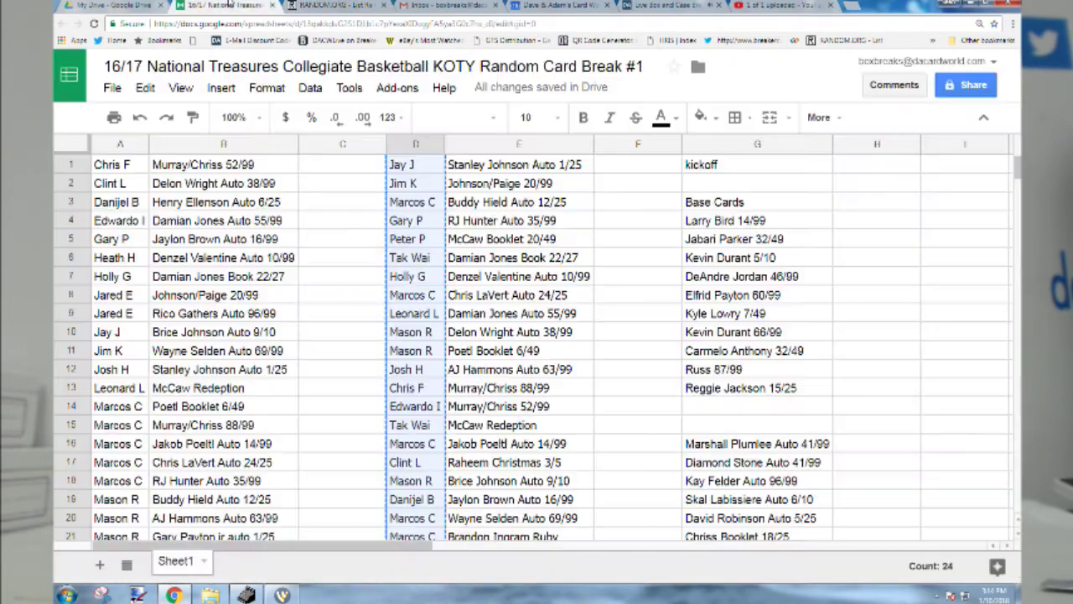
click(228, 5)
click(869, 225)
key(ctrl+v)
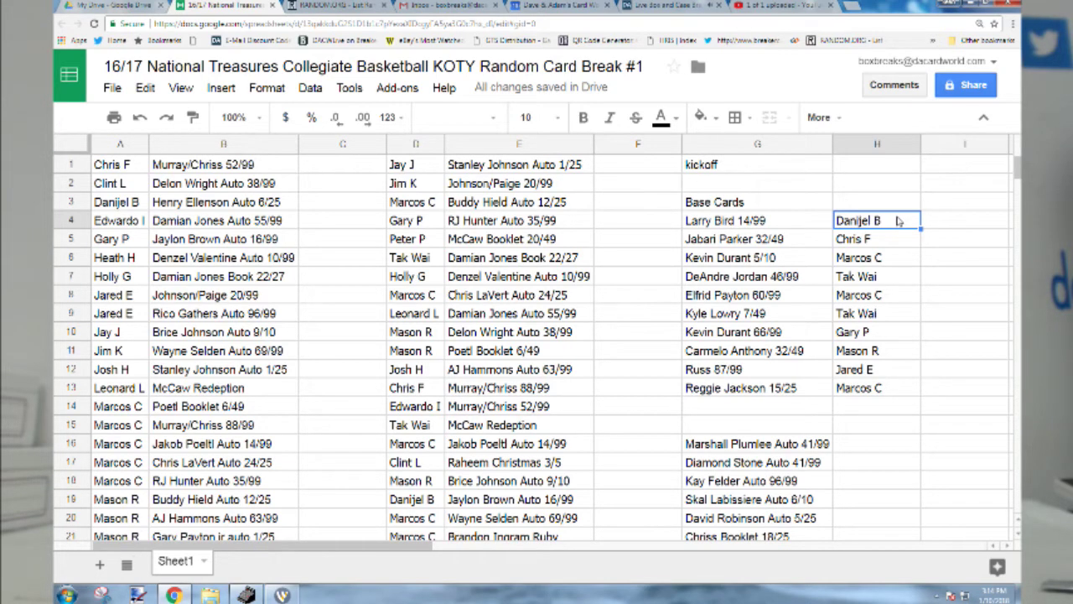
- Review each base card and participant pairing row by row in columns G and H, from row 4 to row 13
key(Down)
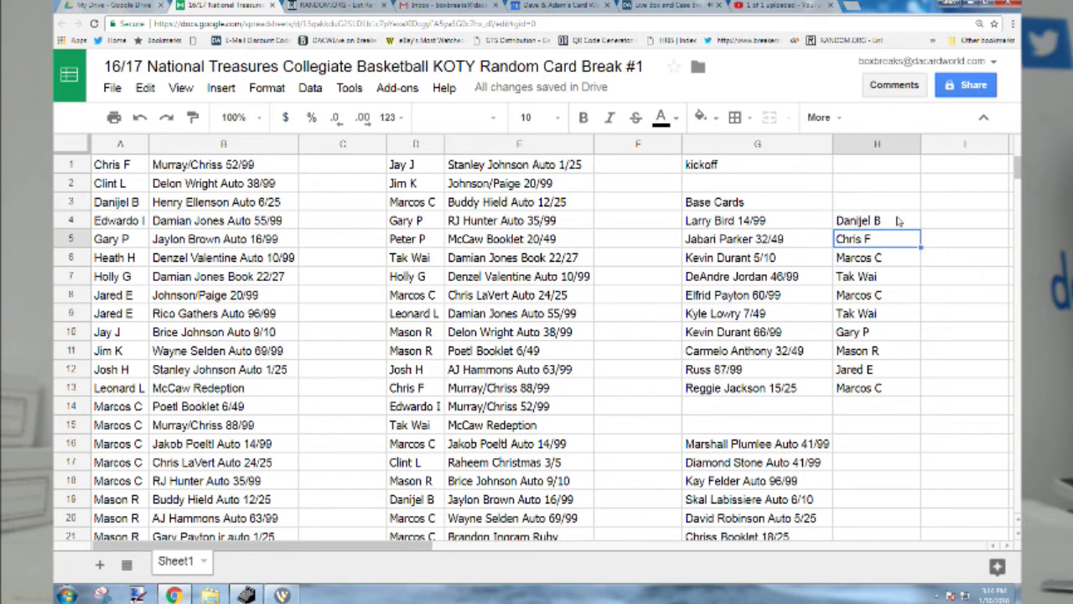
key(Down)
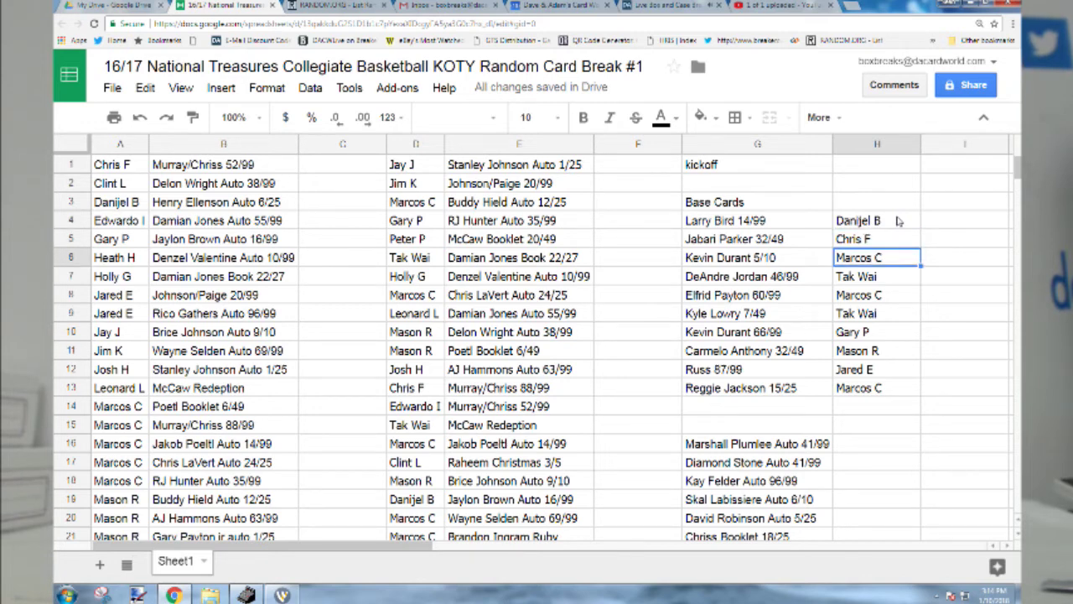
key(Down)
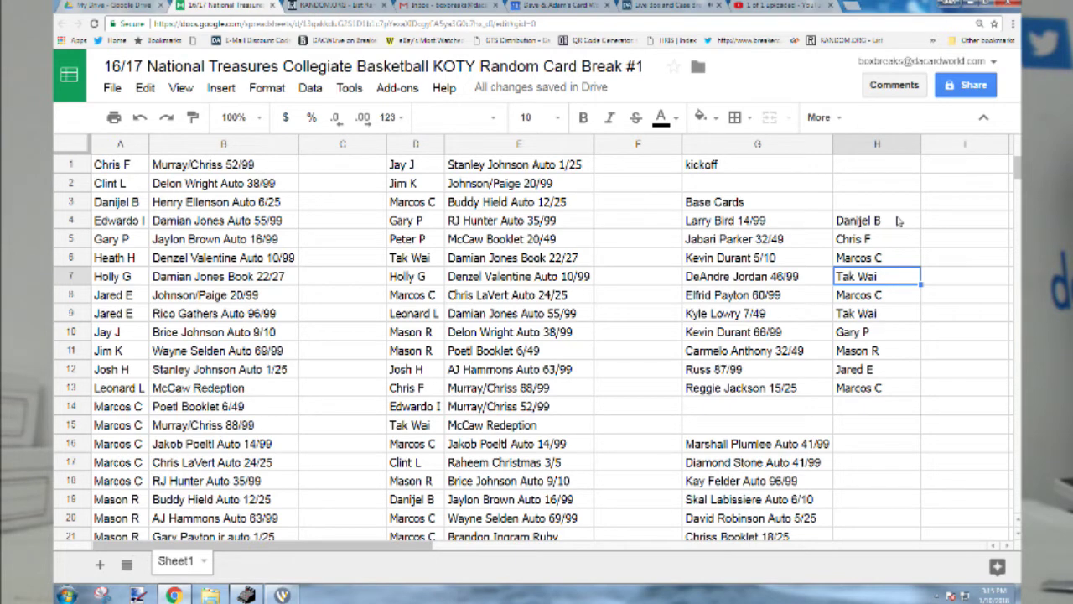
key(Down)
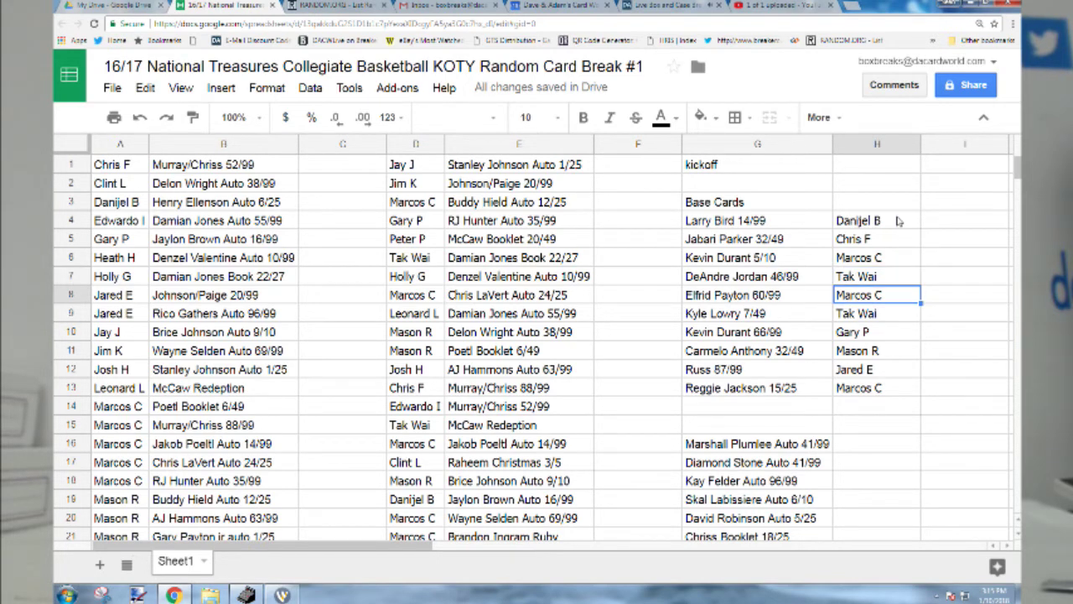
key(Down)
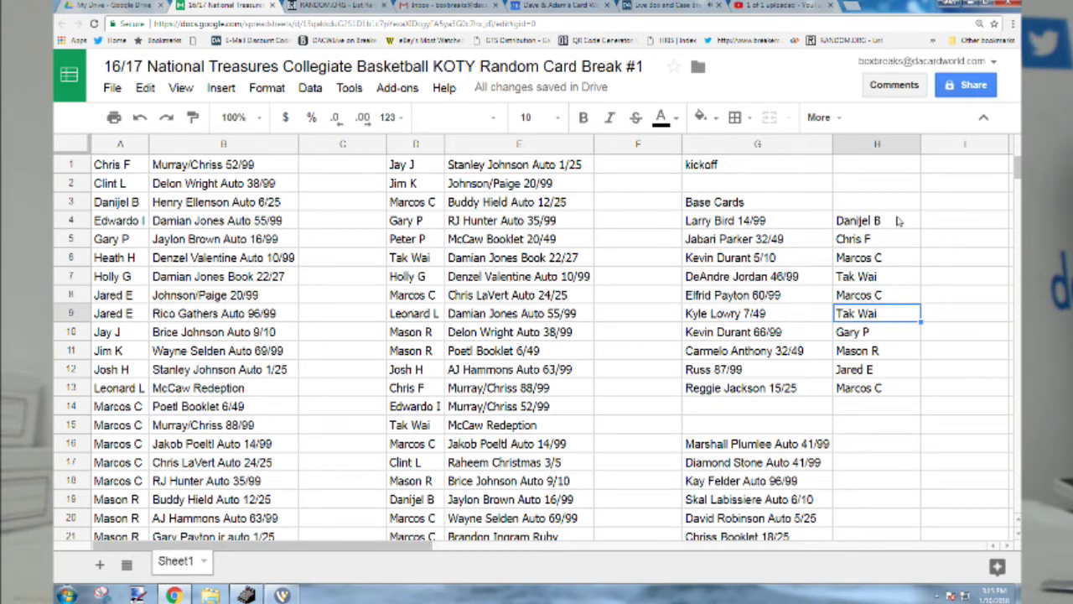
key(Down)
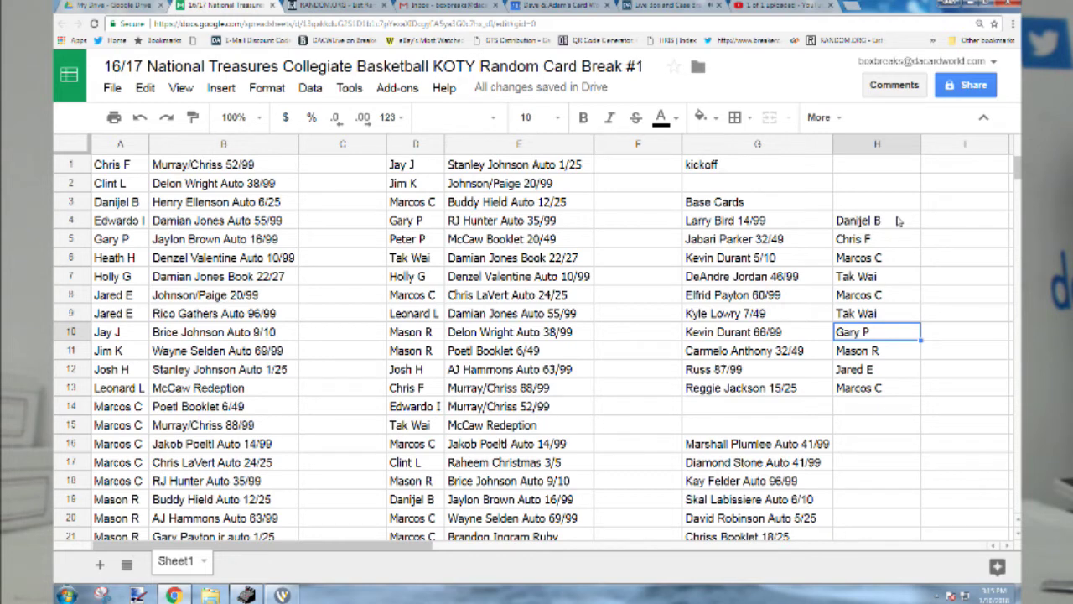
key(Down)
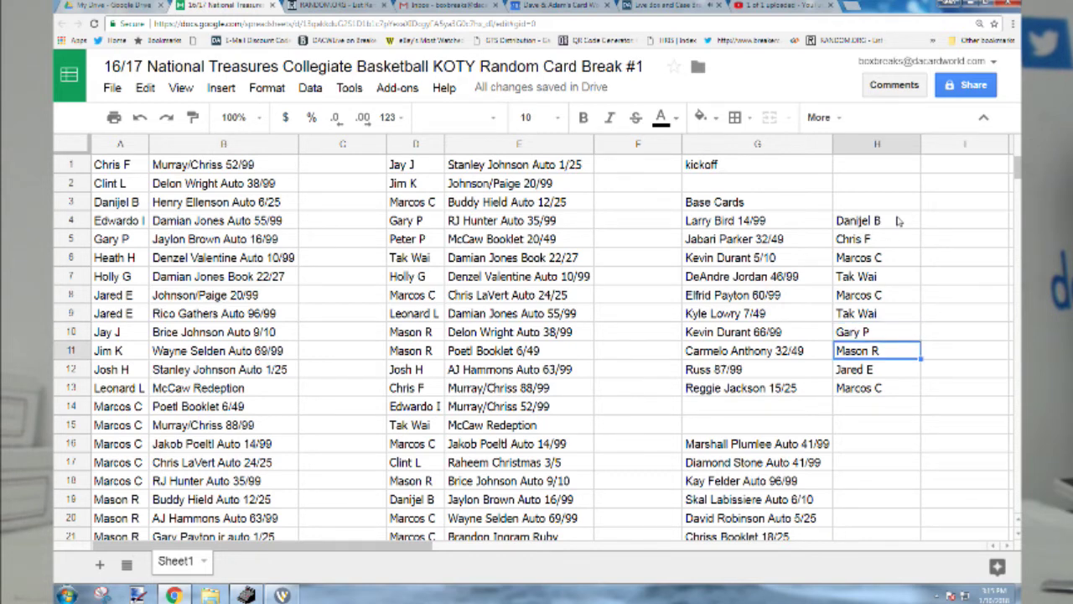
key(Down)
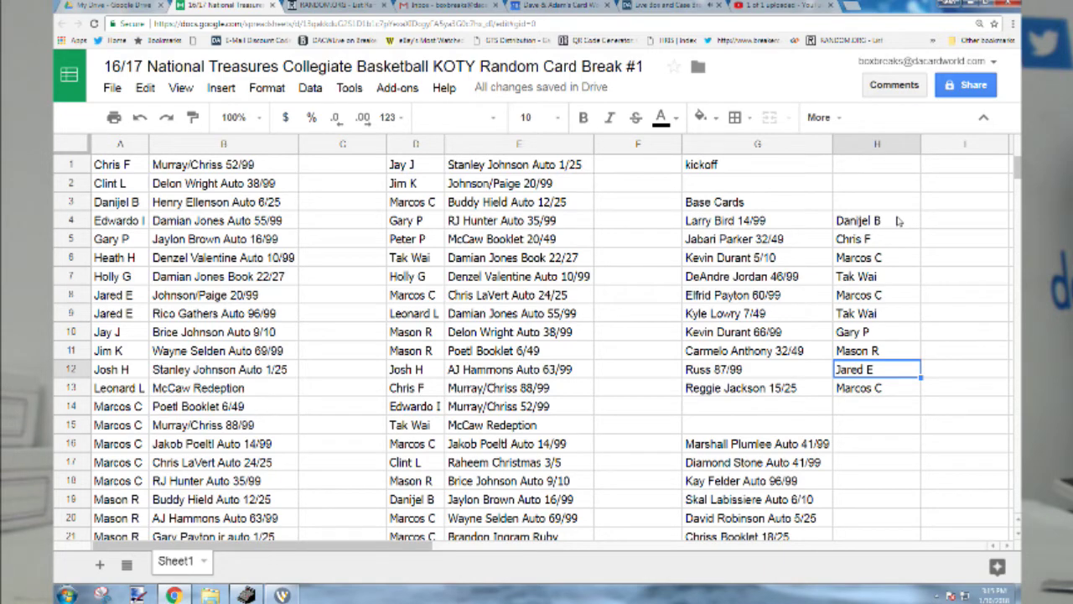
key(Down)
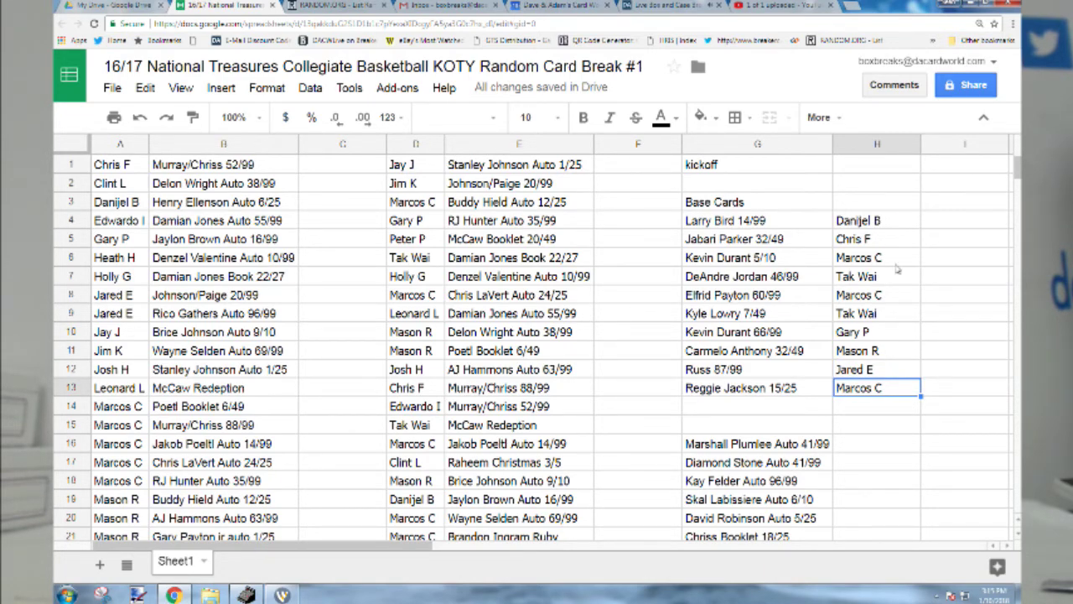
- Select H16 beside the first remaining autograph card, and randomize the participant list once more in RANDOM.ORG
scroll(898, 269, down, 3)
scroll(863, 361, up, 1)
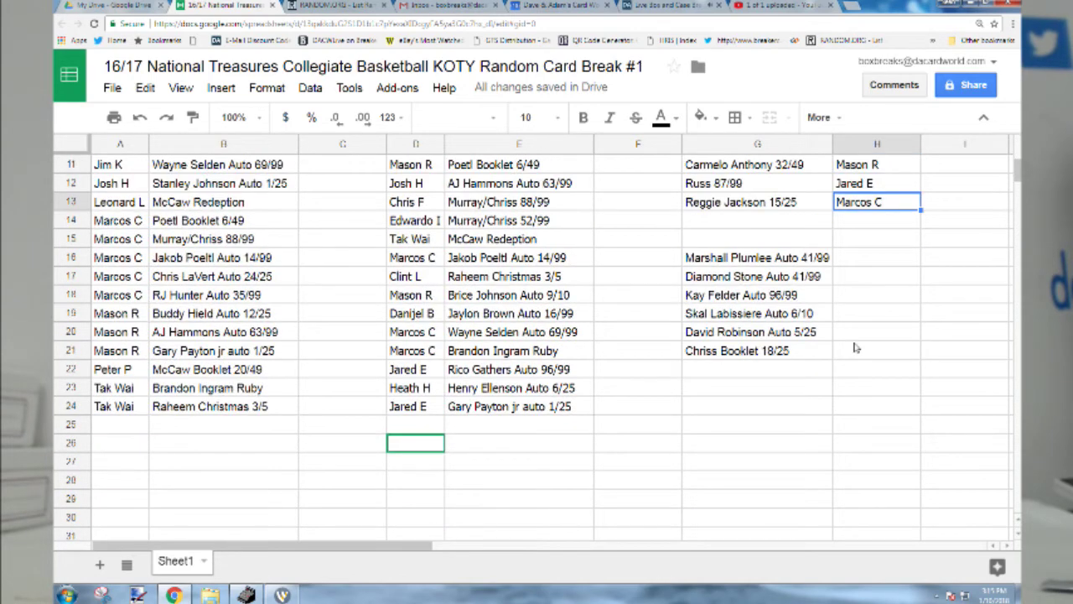
click(855, 349)
click(876, 259)
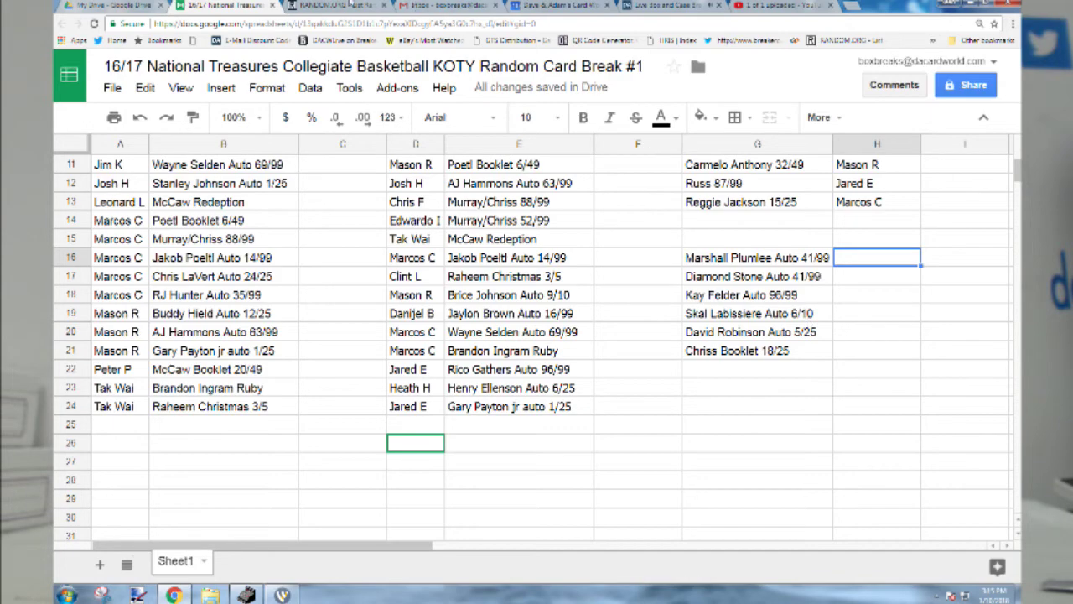
click(349, 4)
scroll(461, 327, down, 5)
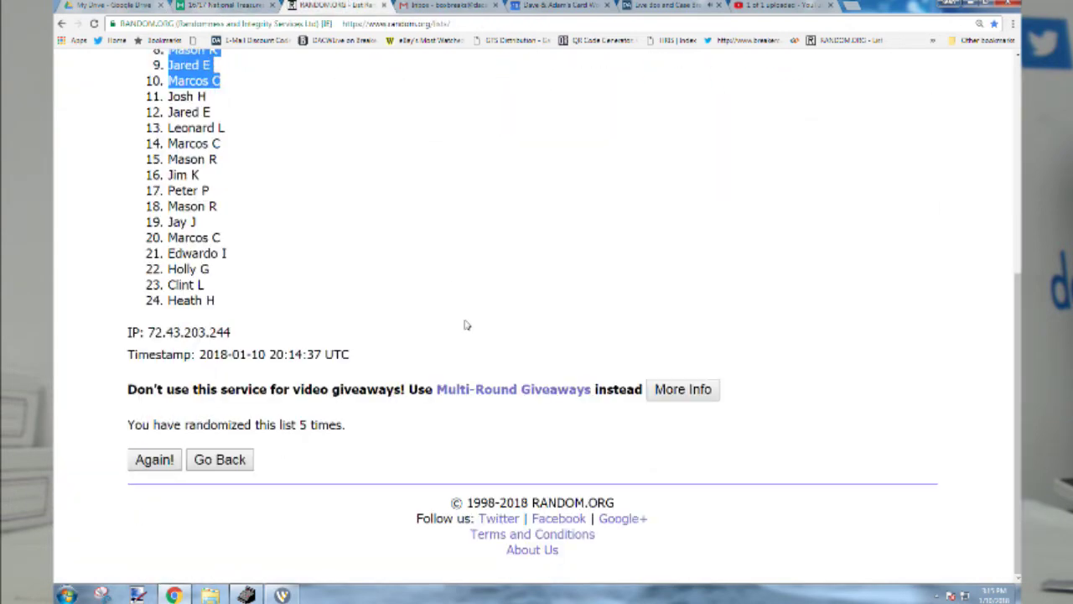
click(157, 462)
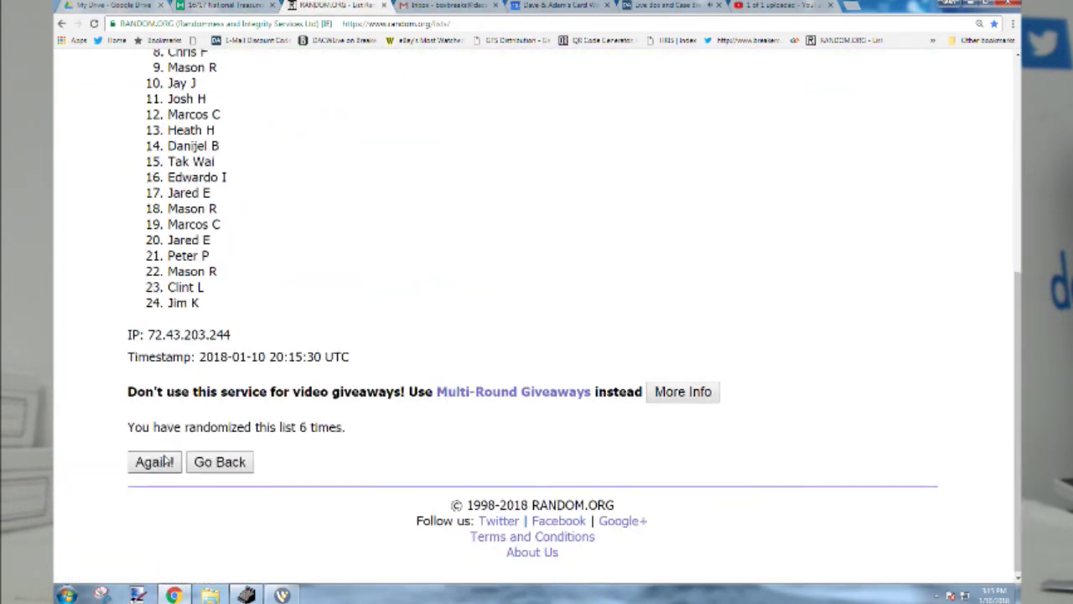
- Copy the first six names of the new random order into the spreadsheet, in H16 to H21 beside the autograph and booklet cards
scroll(166, 459, up, 5)
drag(167, 321, 231, 393)
key(ctrl+c)
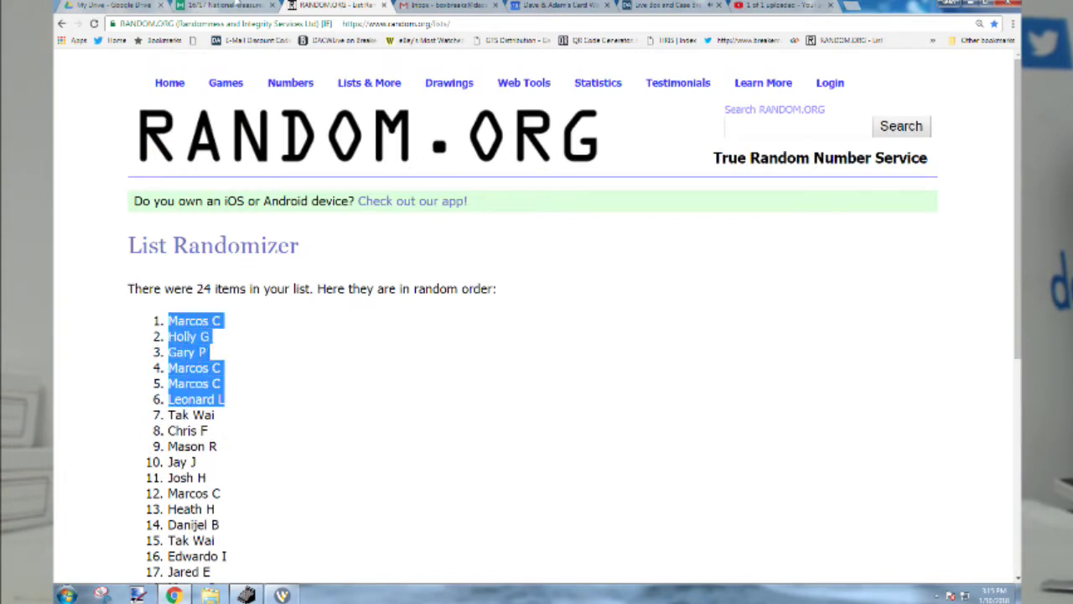
click(240, 7)
click(881, 259)
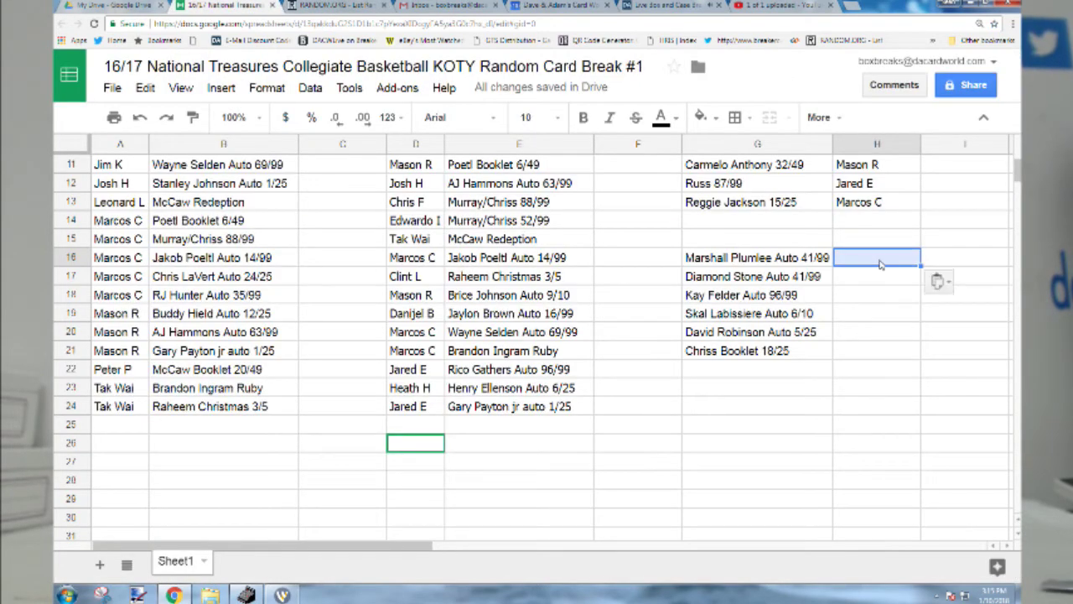
click(310, 4)
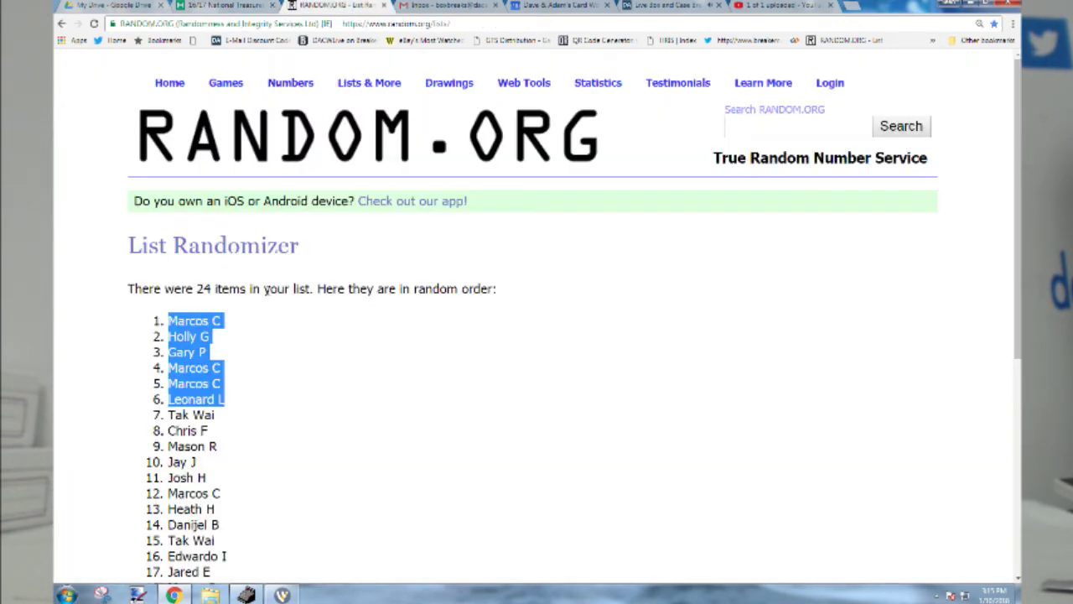
click(282, 7)
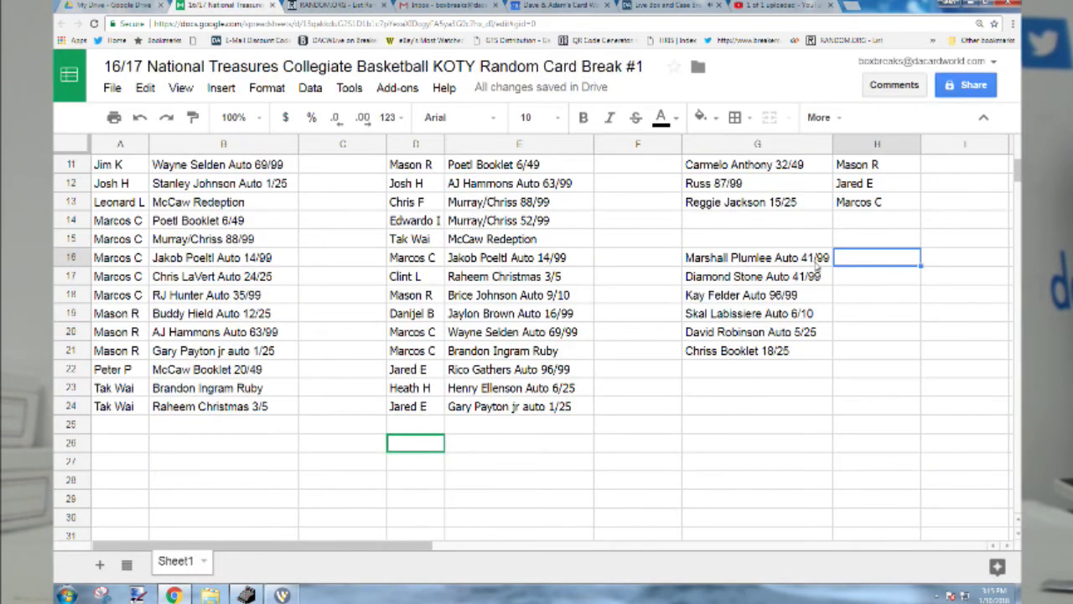
key(ctrl+v)
click(916, 282)
click(911, 269)
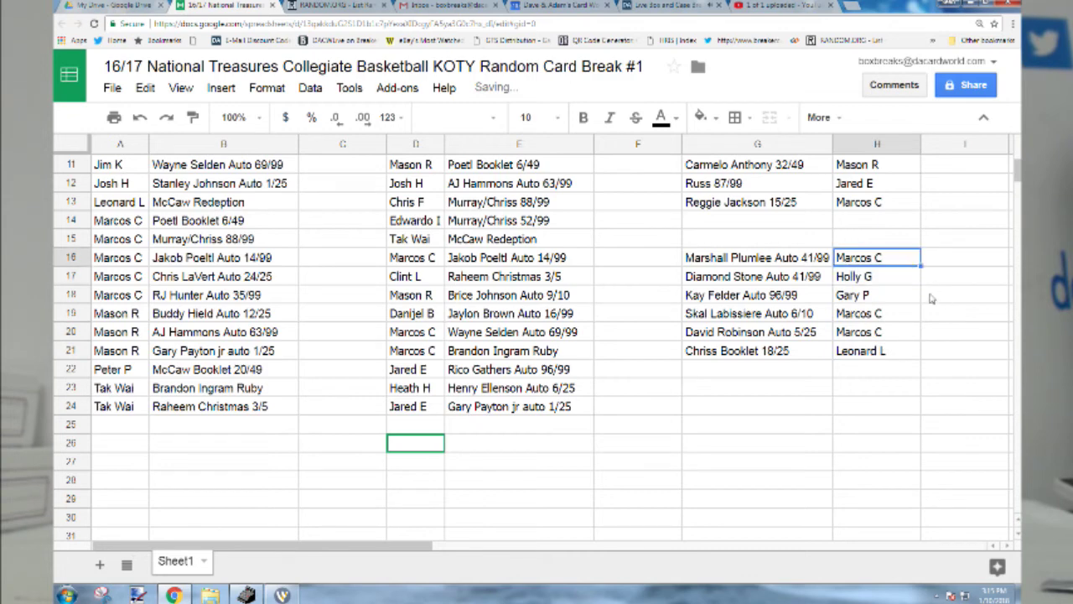
- Review the autograph and booklet card pairings in columns G and H, down to row 21
key(Down)
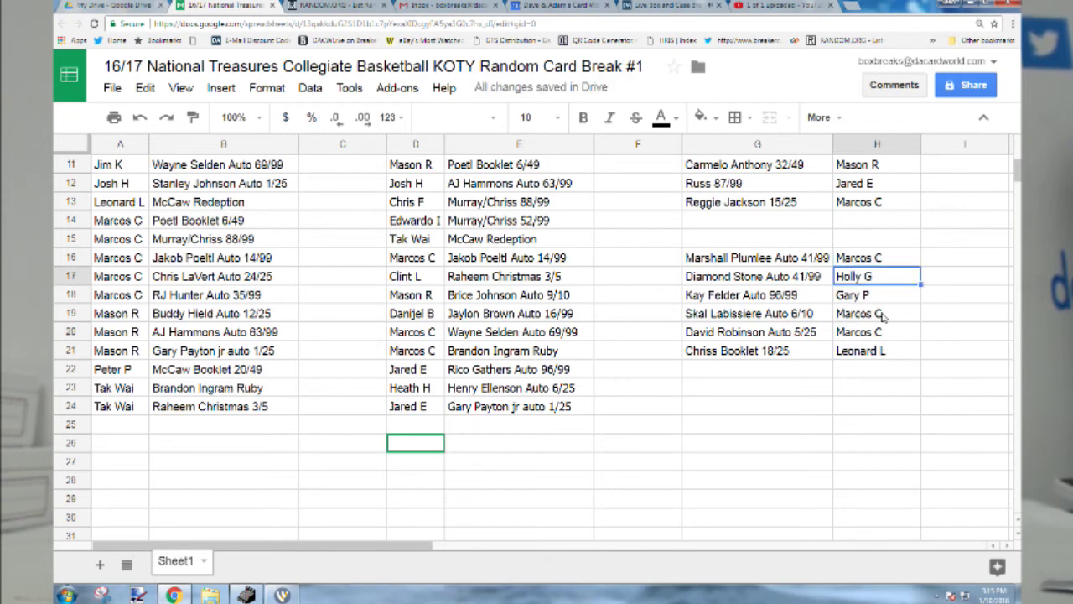
key(Down)
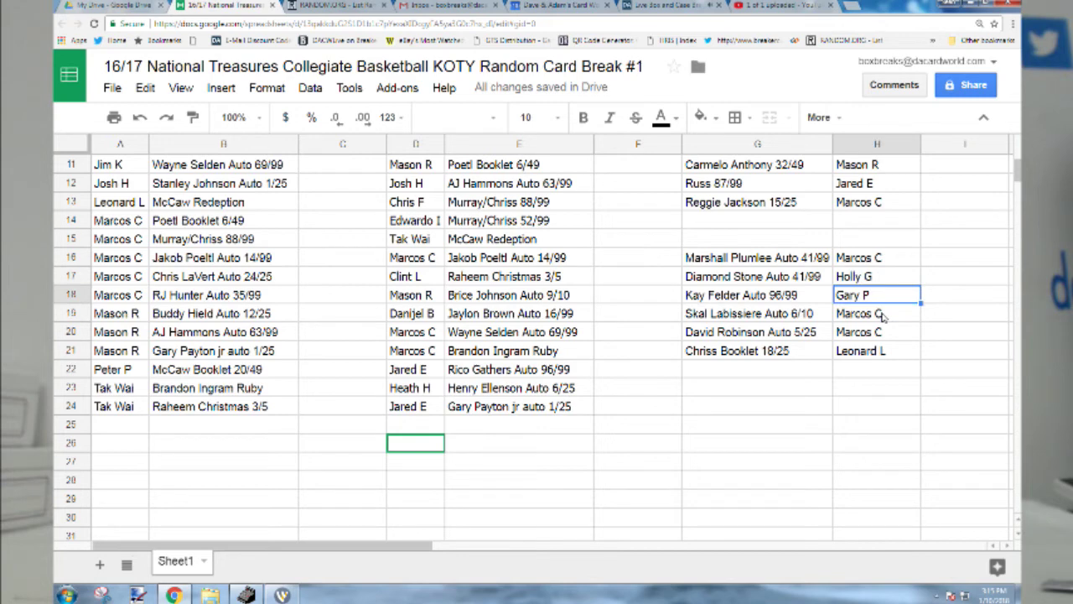
key(Down)
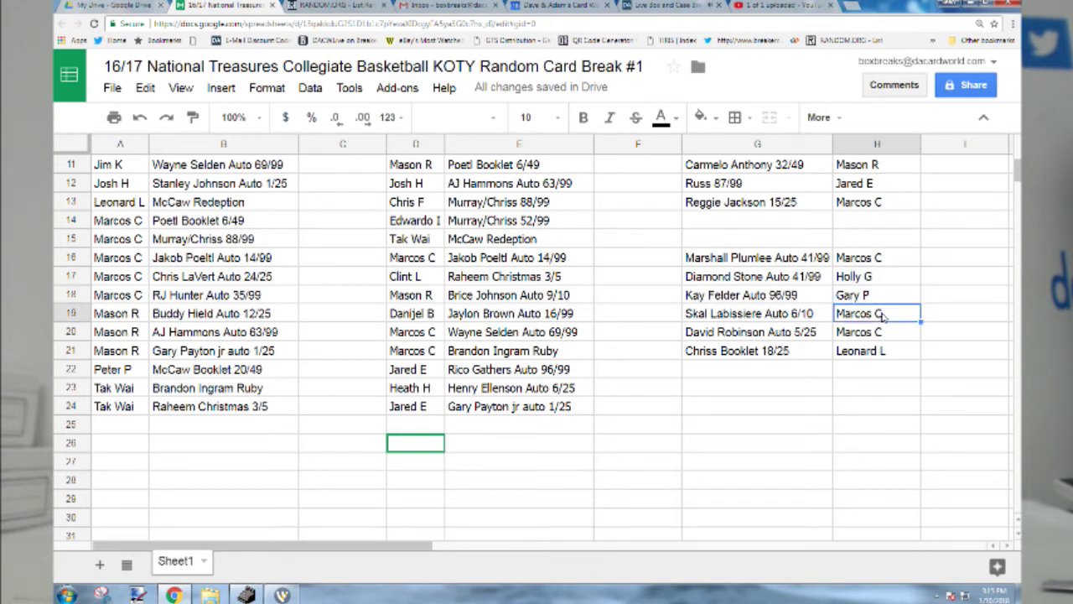
key(Down)
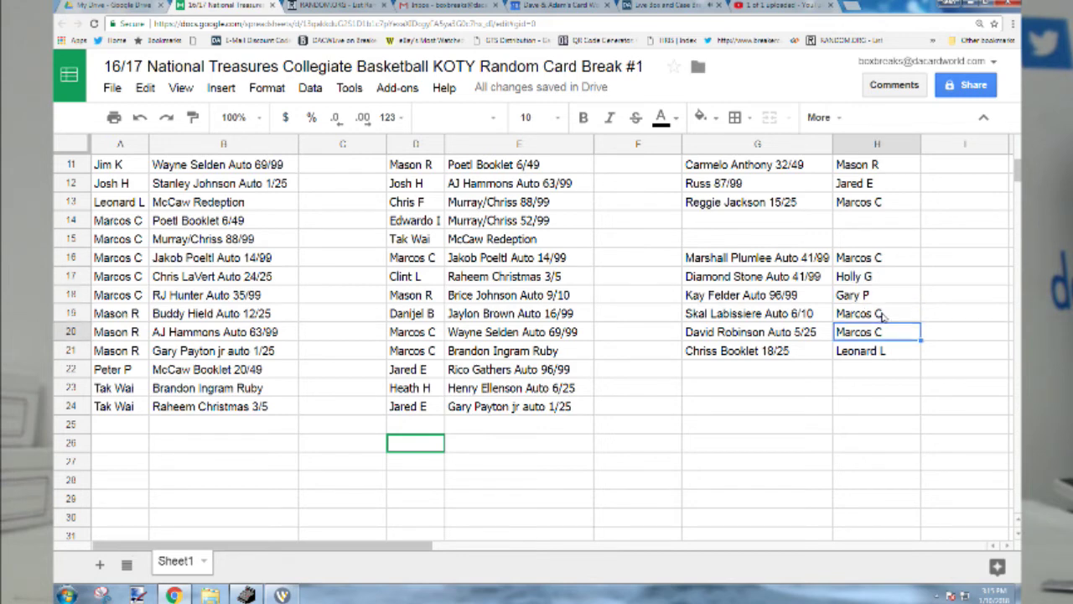
key(Down)
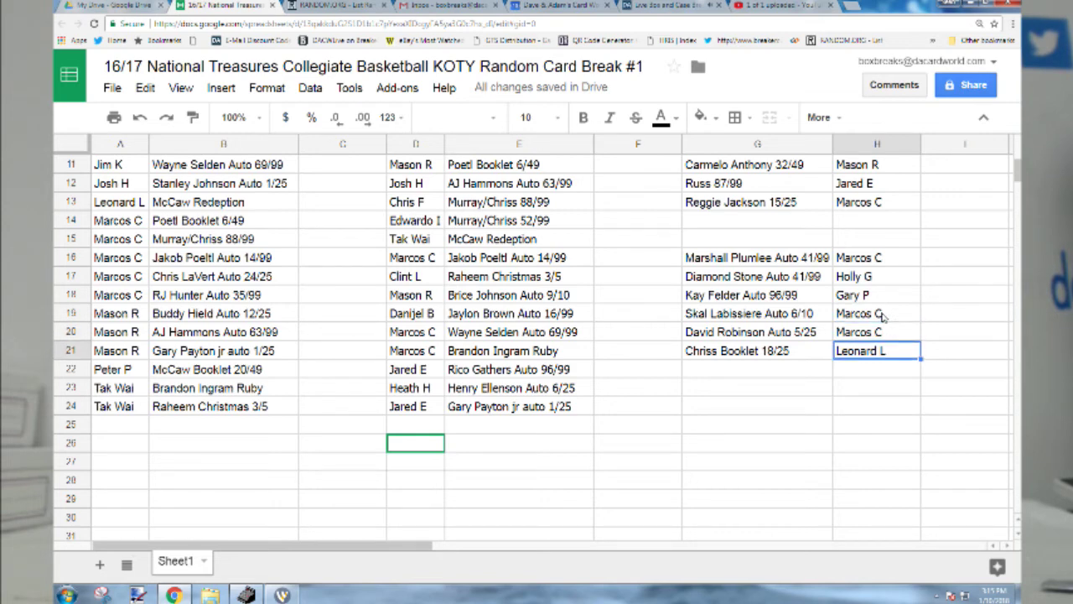
- Select H1 beside the kickoff entry, and randomize the participant list again in RANDOM.ORG
scroll(922, 285, up, 3)
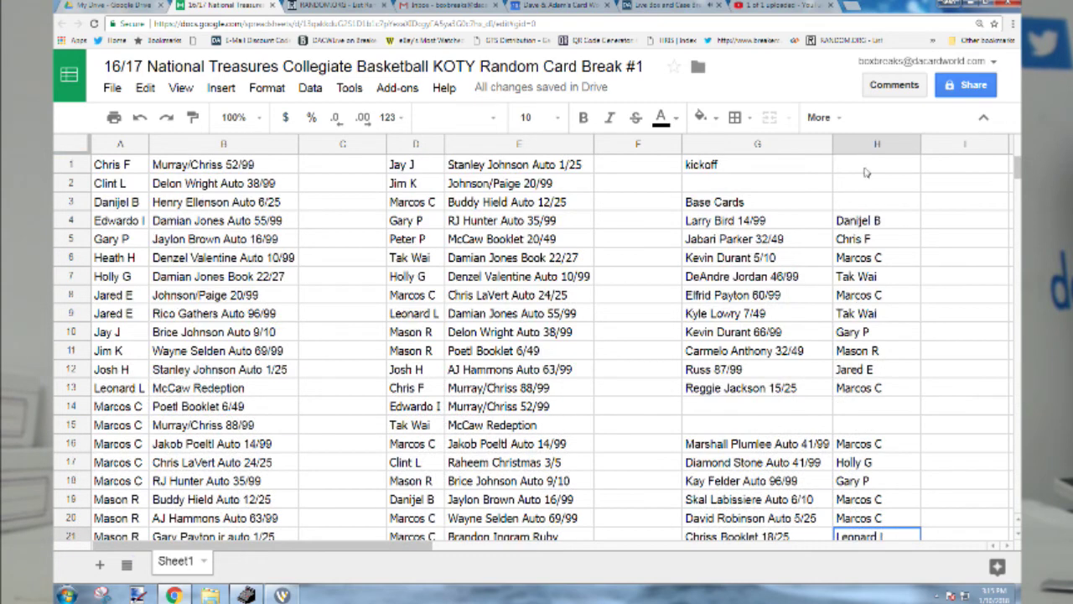
click(866, 172)
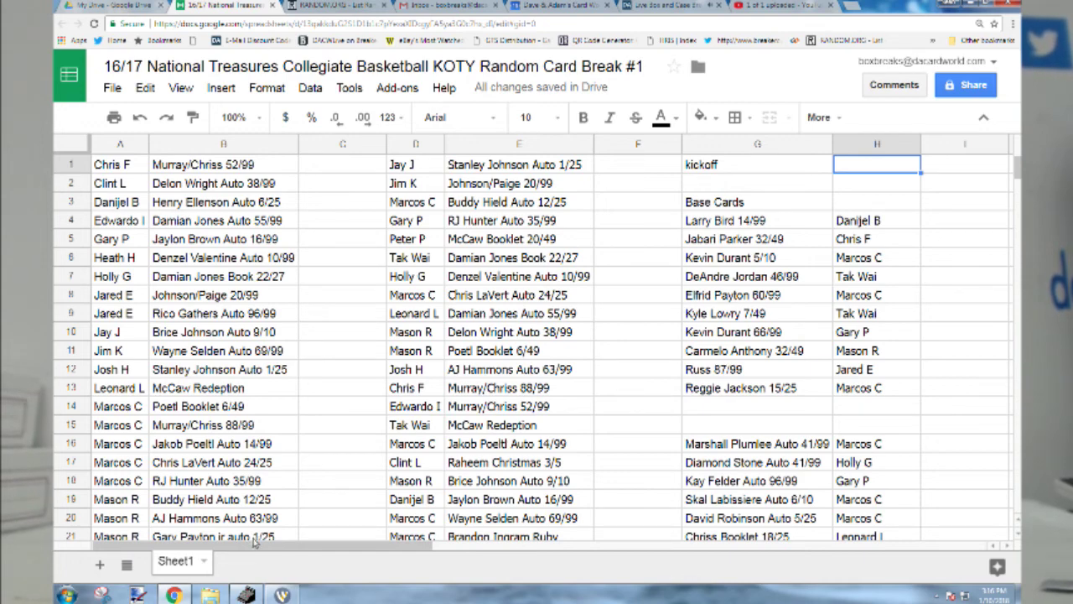
click(335, 5)
scroll(377, 336, down, 10)
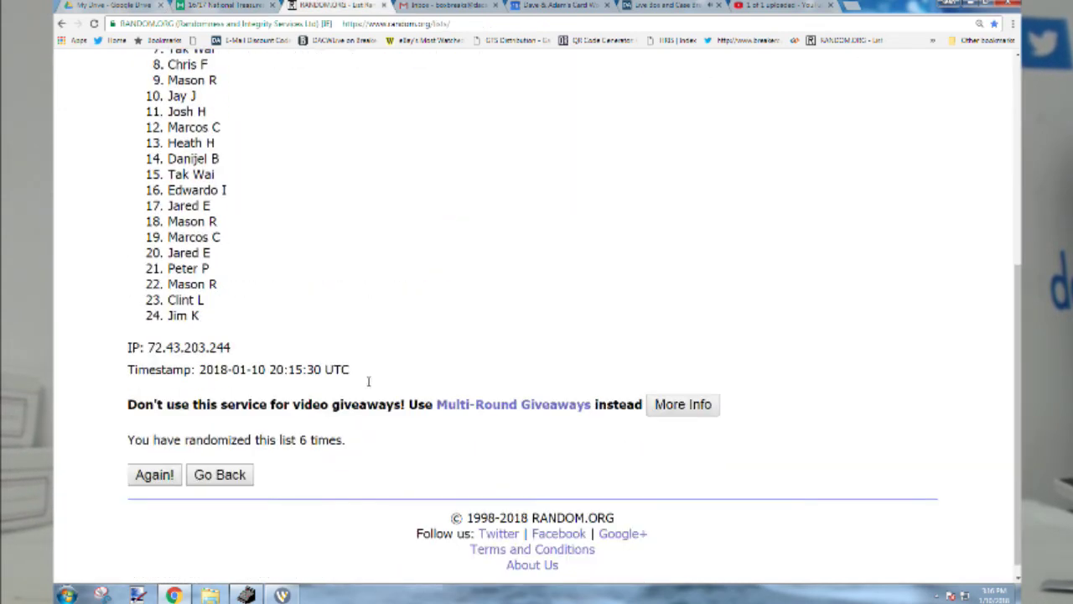
click(159, 459)
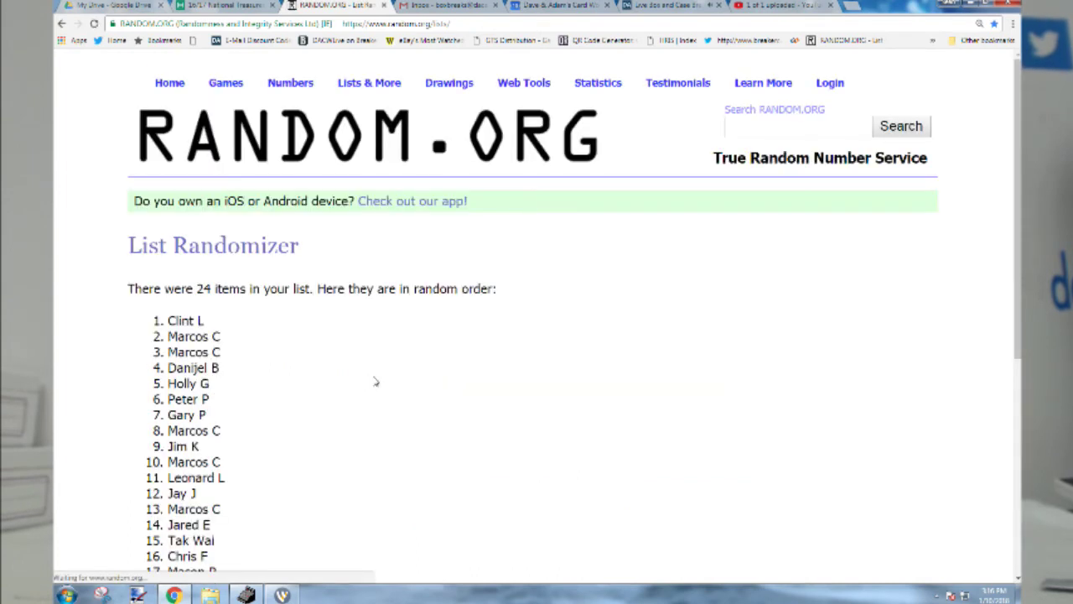
- Copy the first name of the new random order into the spreadsheet's cell H1 beside kickoff
drag(166, 322, 214, 326)
key(ctrl+c)
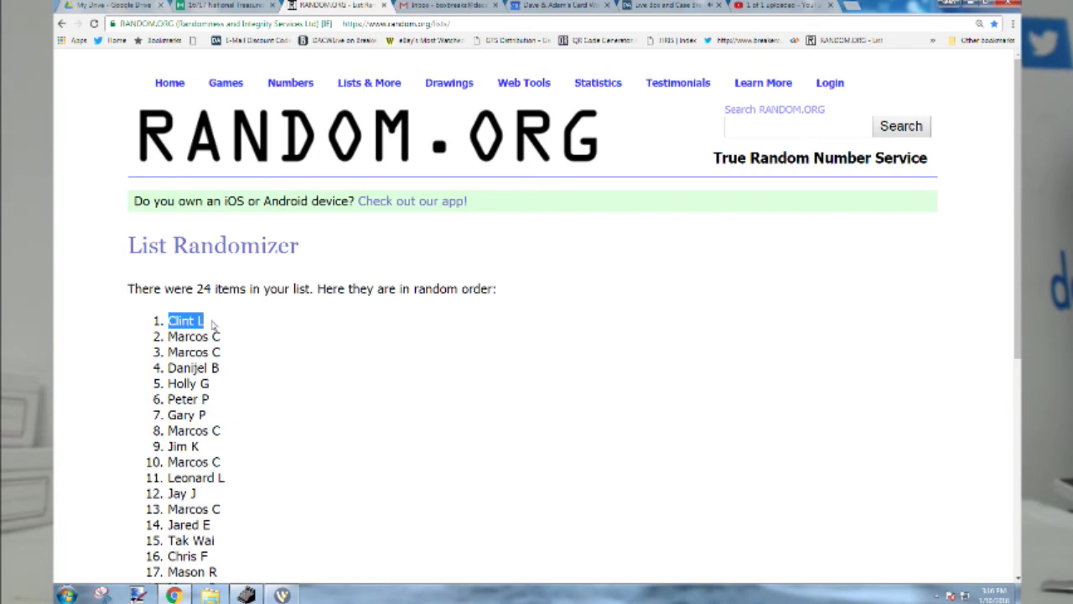
scroll(318, 390, down, 4)
scroll(318, 391, up, 4)
key(ctrl+shift+Tab)
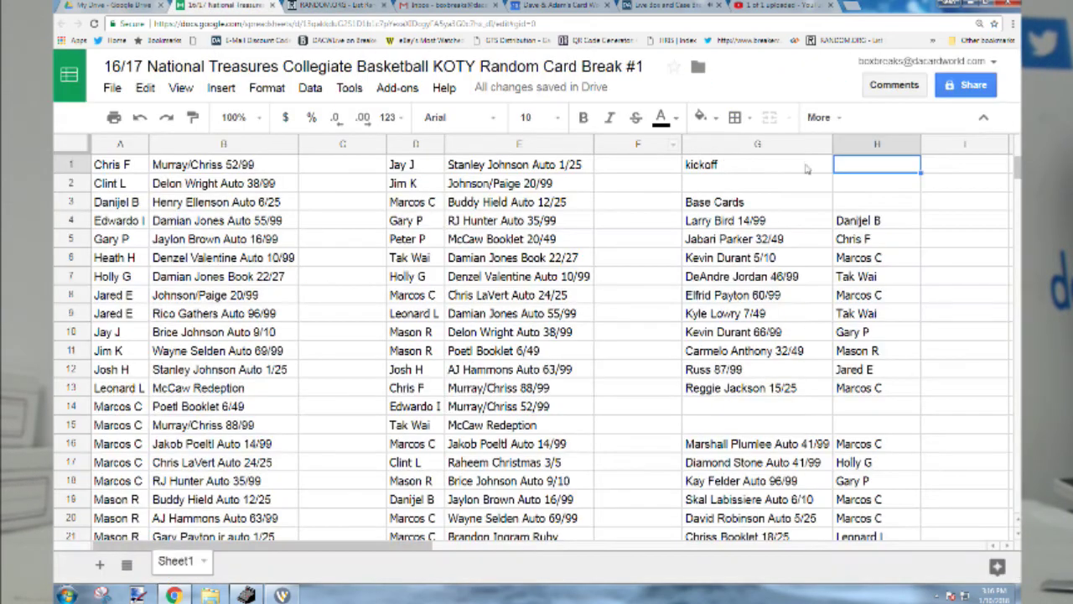
key(ctrl+v)
key(Return)
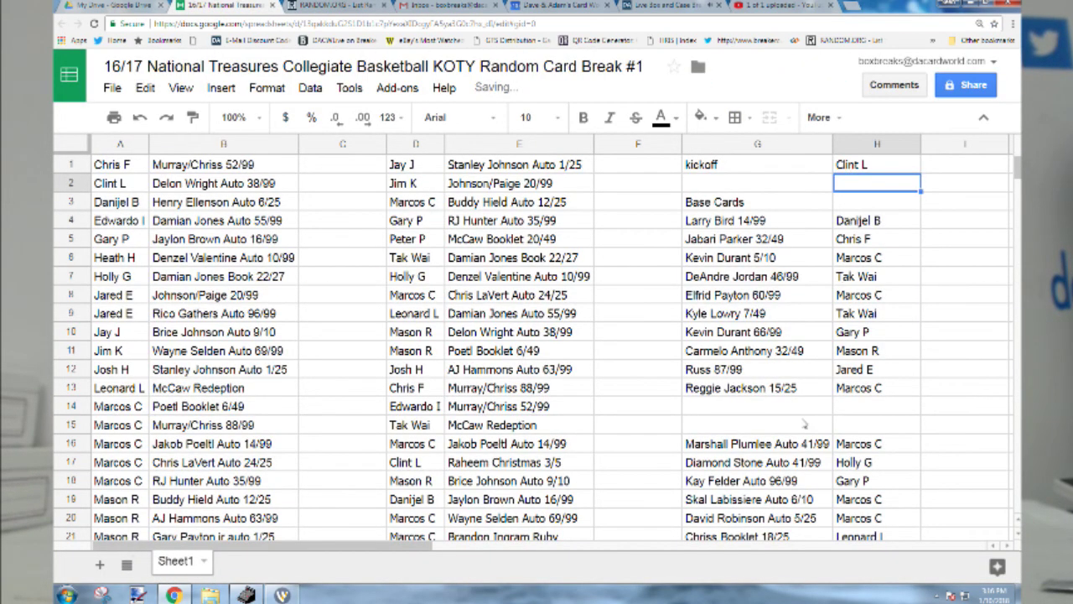